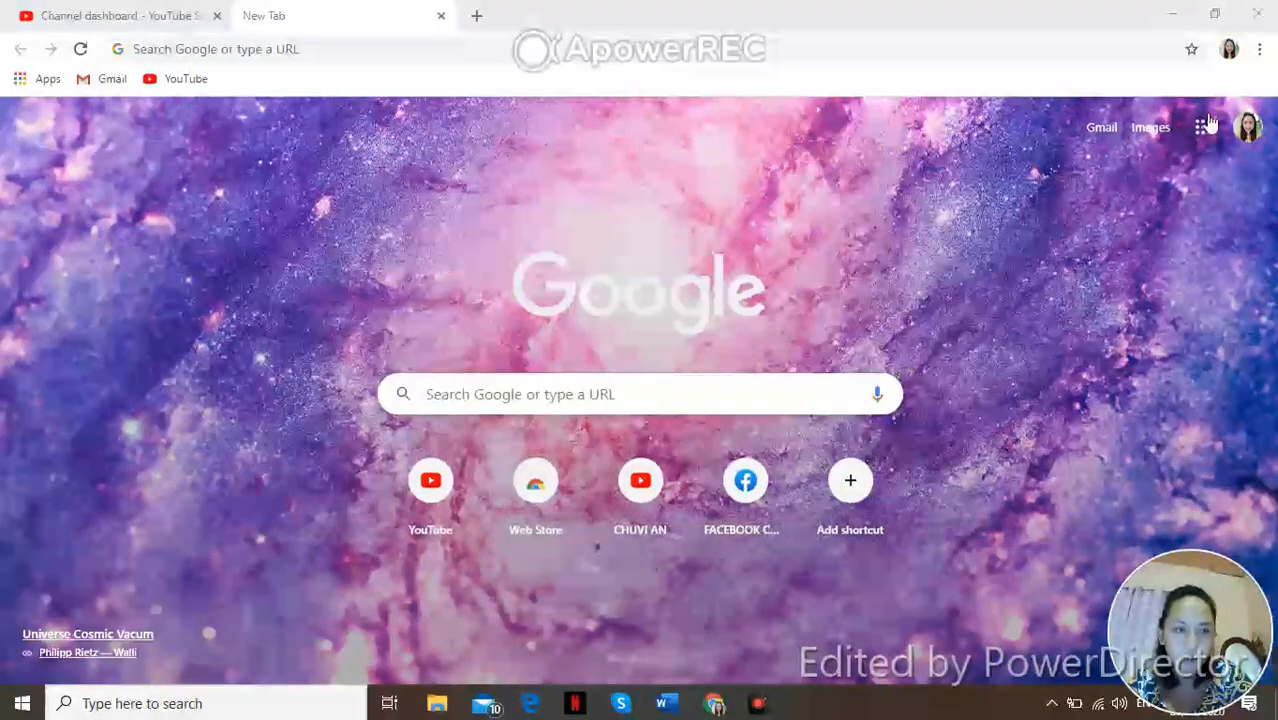
Step: Open Jamboard from the Google apps list and create a new jam
{"action": "left_click", "coordinate": [1205, 129]}
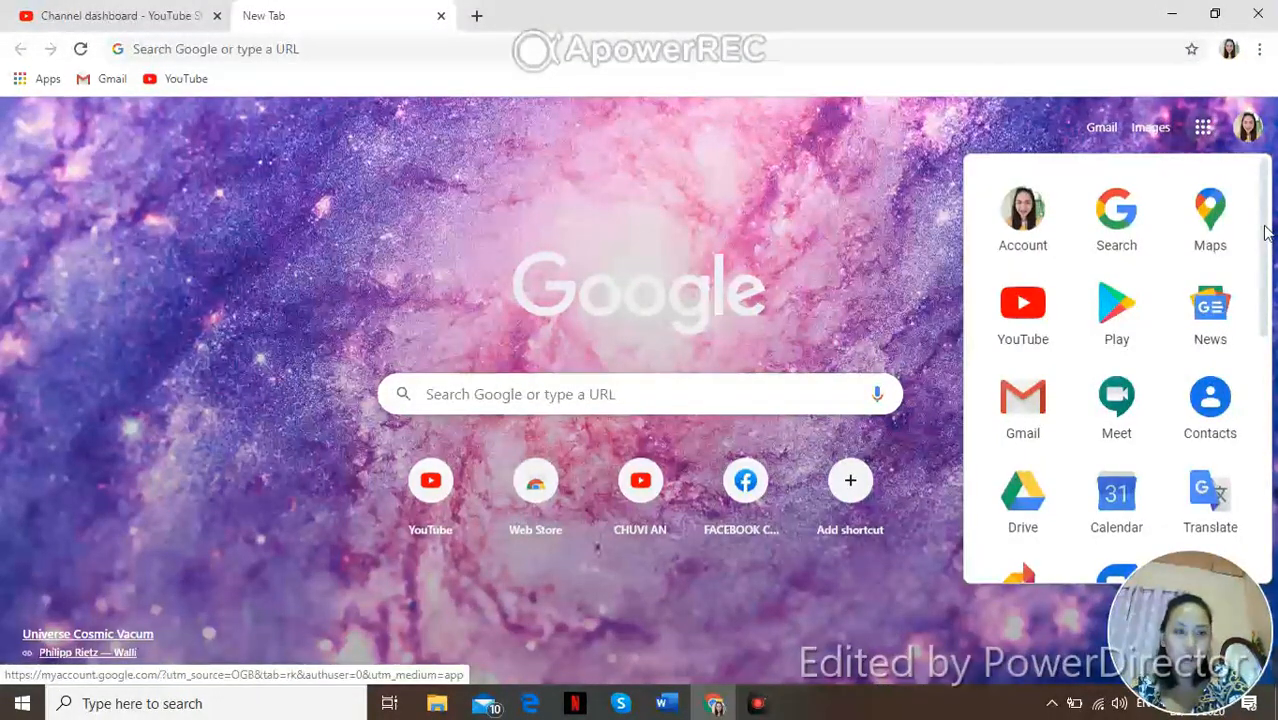
{"action": "left_click_drag", "start_coordinate": [1266, 232], "coordinate": [1268, 428]}
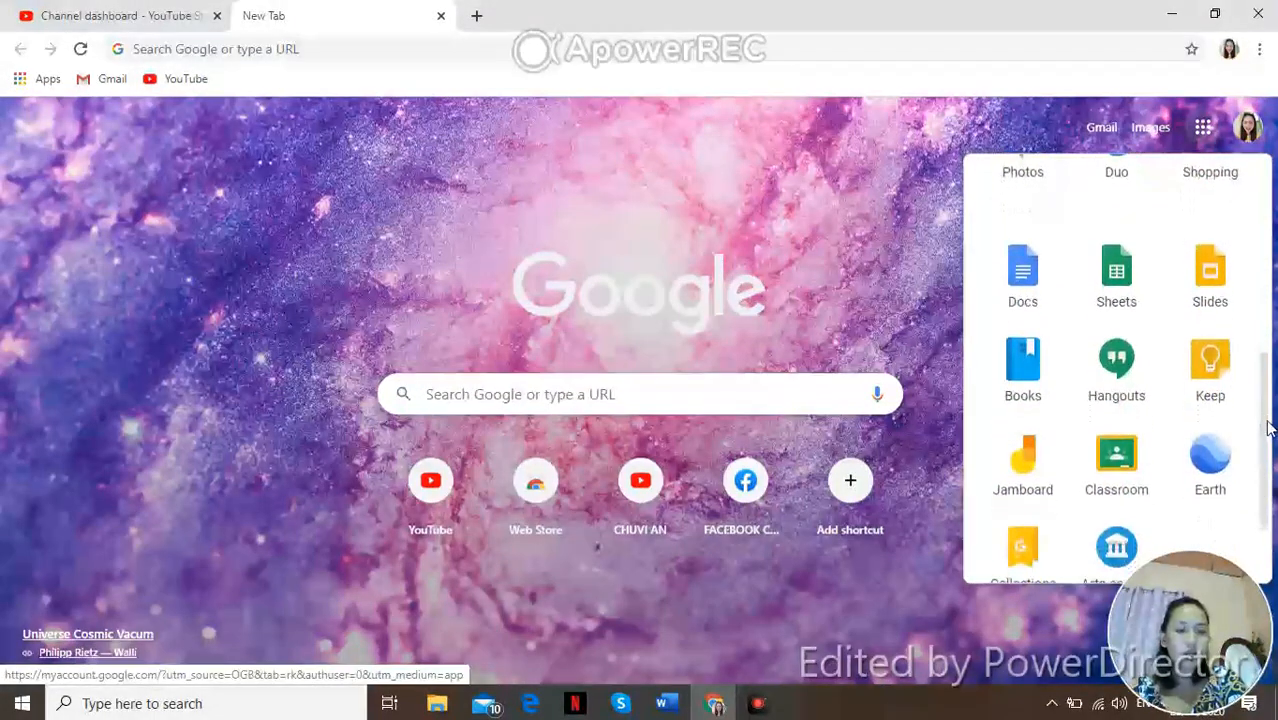
{"action": "left_click", "coordinate": [1022, 486]}
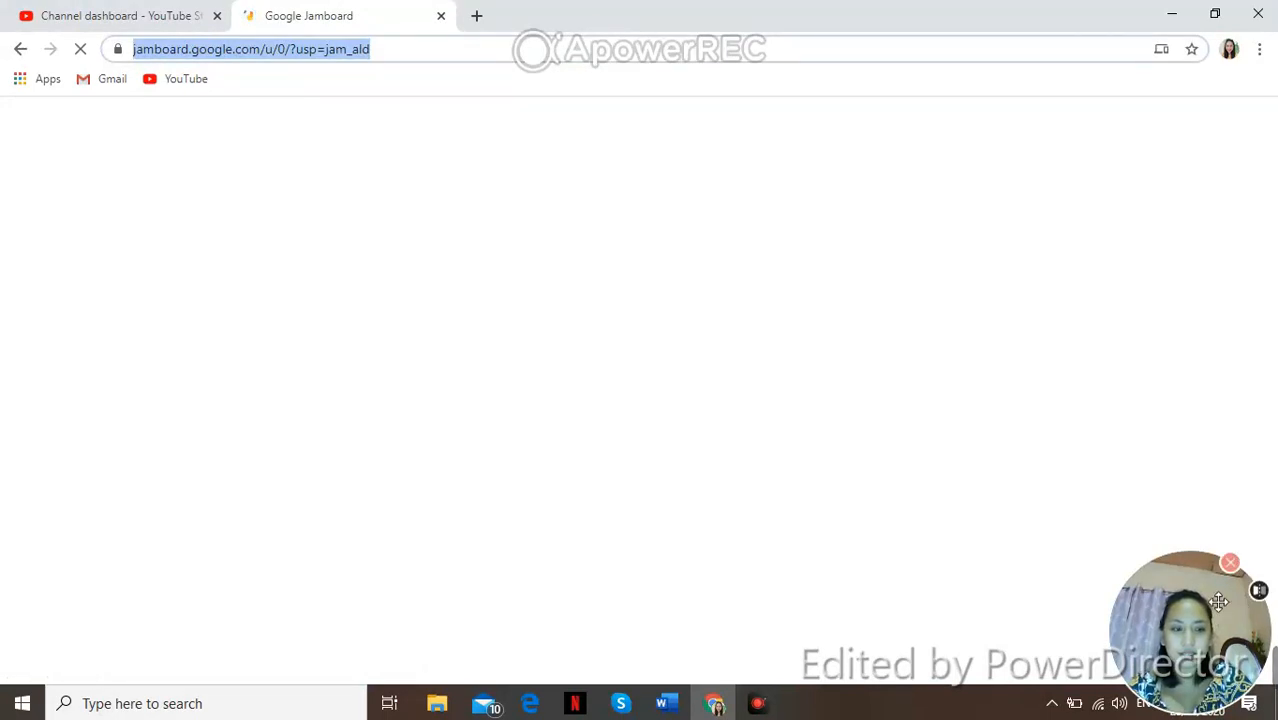
{"action": "left_click_drag", "start_coordinate": [1216, 603], "coordinate": [1213, 392]}
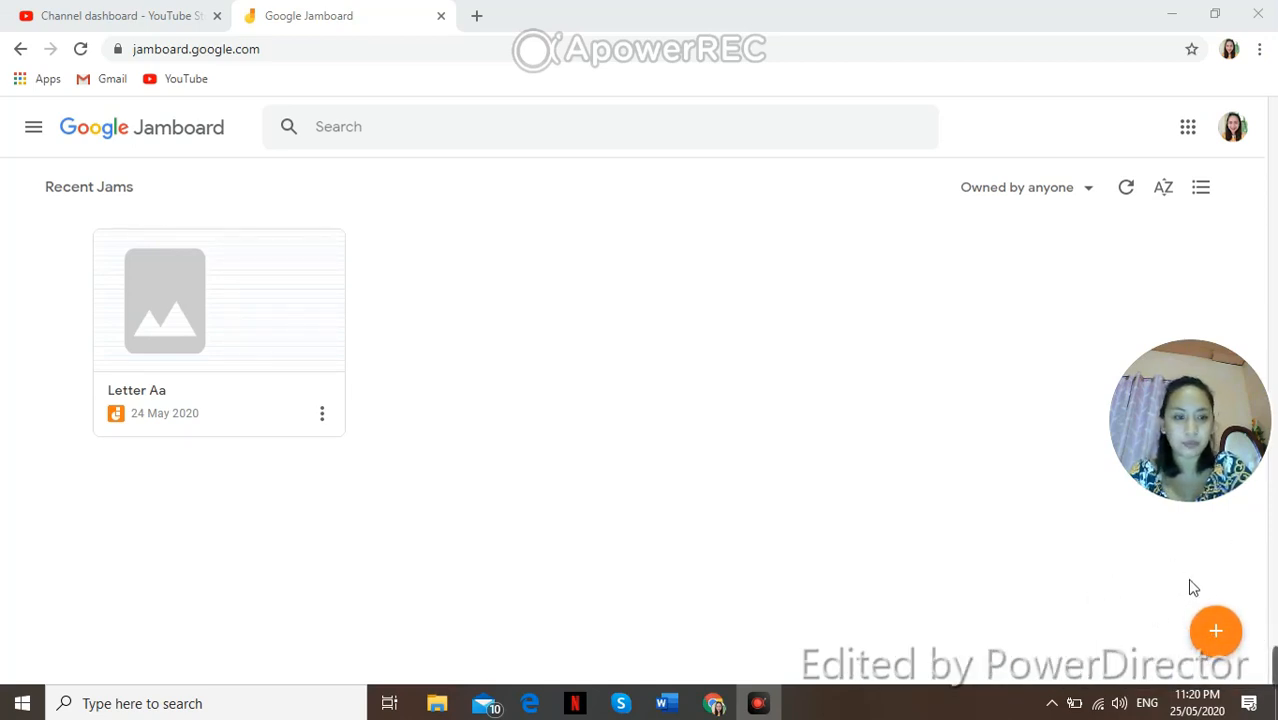
{"action": "left_click", "coordinate": [1220, 632]}
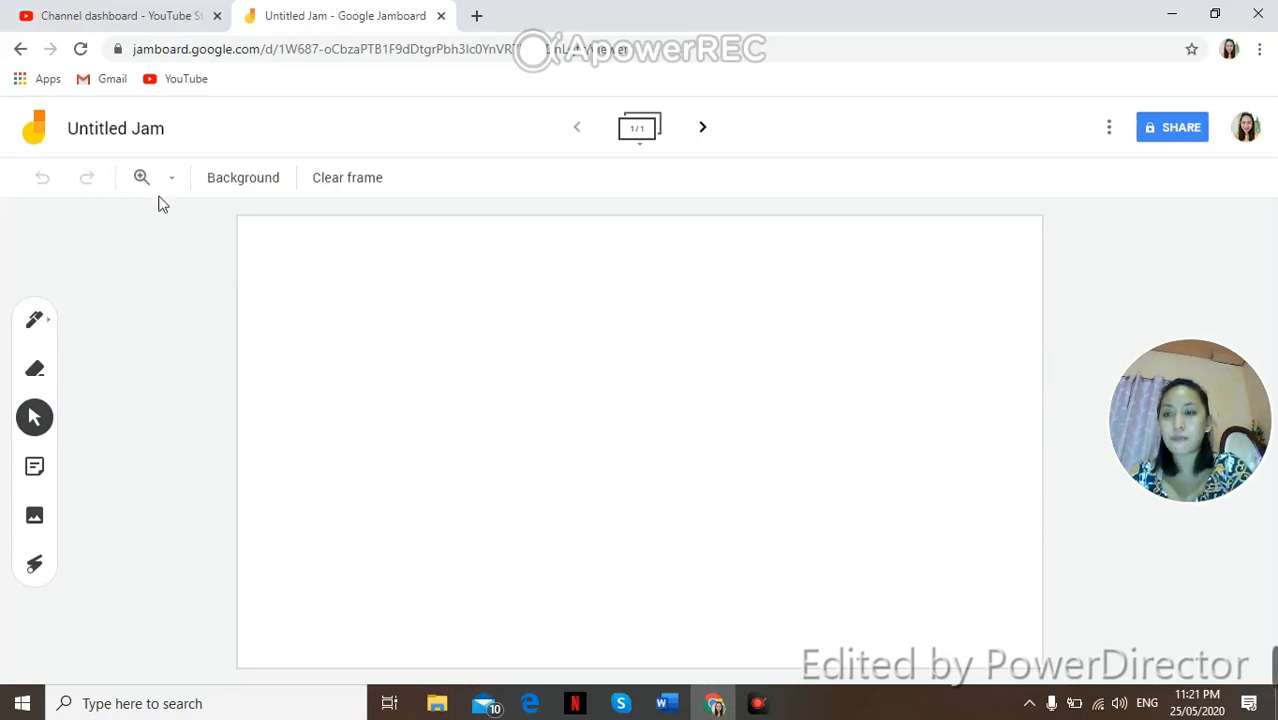
Step: Rename the jam as "Letter Aa"
{"action": "left_click", "coordinate": [108, 129]}
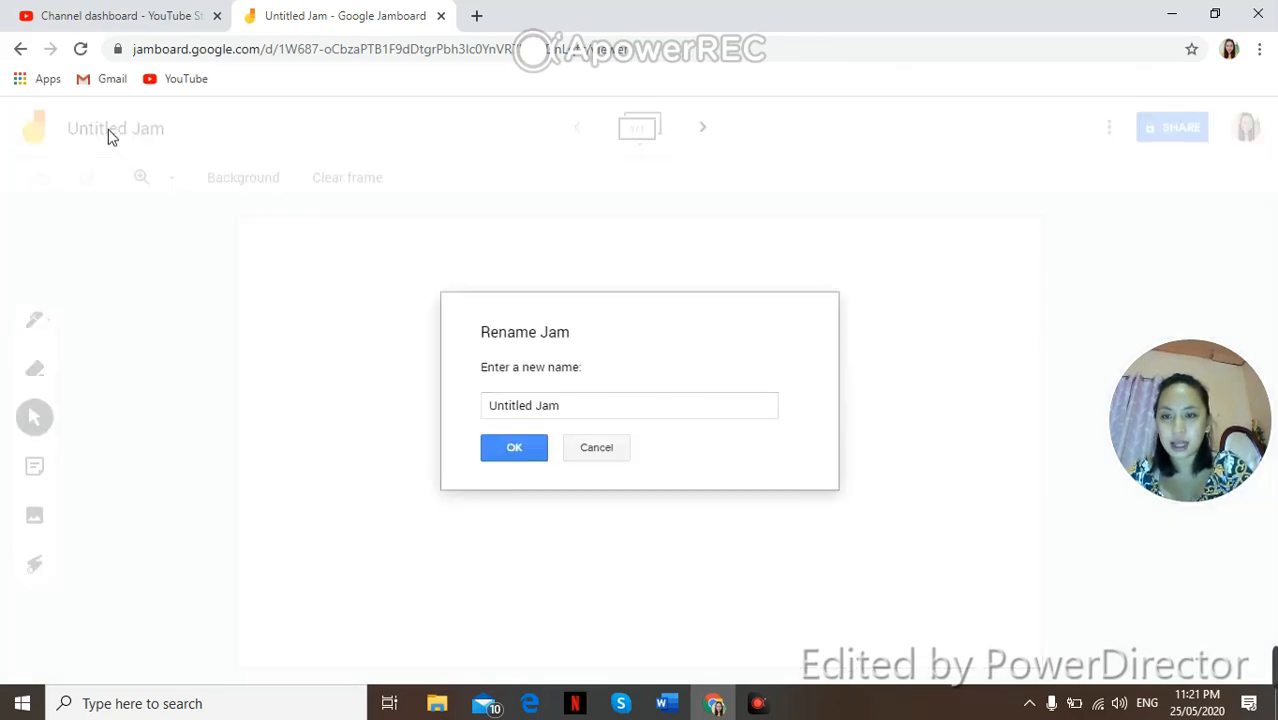
{"action": "left_click", "coordinate": [587, 417]}
{"action": "key", "text": "BackSpace"}
{"action": "key", "text": "BackSpace"}
{"action": "key", "text": "BackSpace"}
{"action": "key", "text": "BackSpace"}
{"action": "key", "text": "BackSpace"}
{"action": "key", "text": "BackSpace"}
{"action": "key", "text": "BackSpace"}
{"action": "key", "text": "BackSpace"}
{"action": "key", "text": "BackSpace"}
{"action": "key", "text": "BackSpace"}
{"action": "key", "text": "BackSpace"}
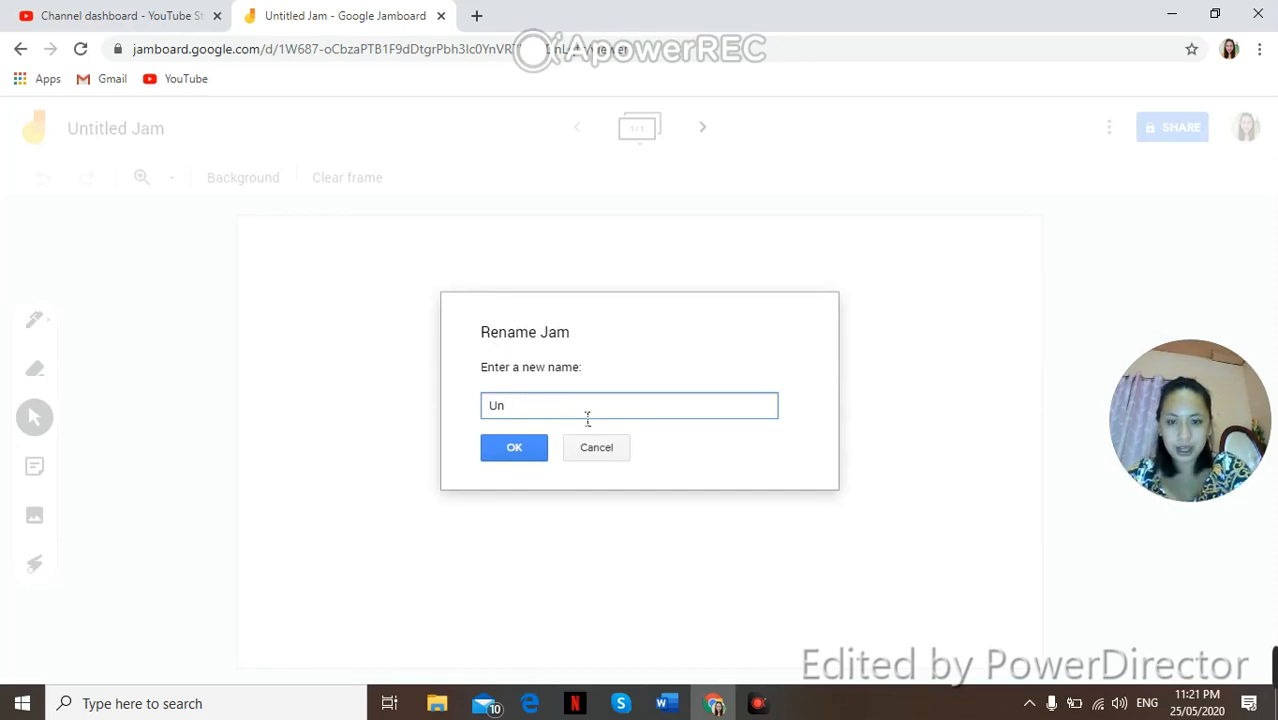
{"action": "type", "text": "T"}
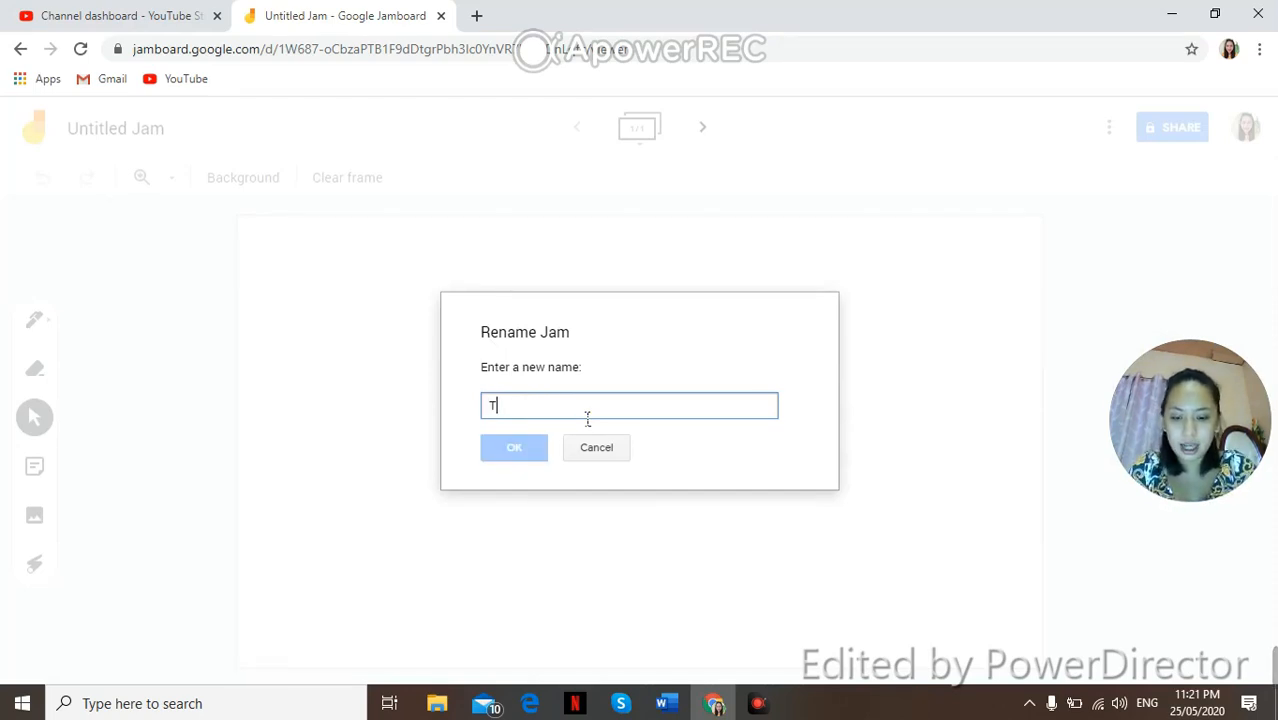
{"action": "type", "text": "h"}
{"action": "key", "text": "BackSpace"}
{"action": "key", "text": "BackSpace"}
{"action": "type", "text": "L"}
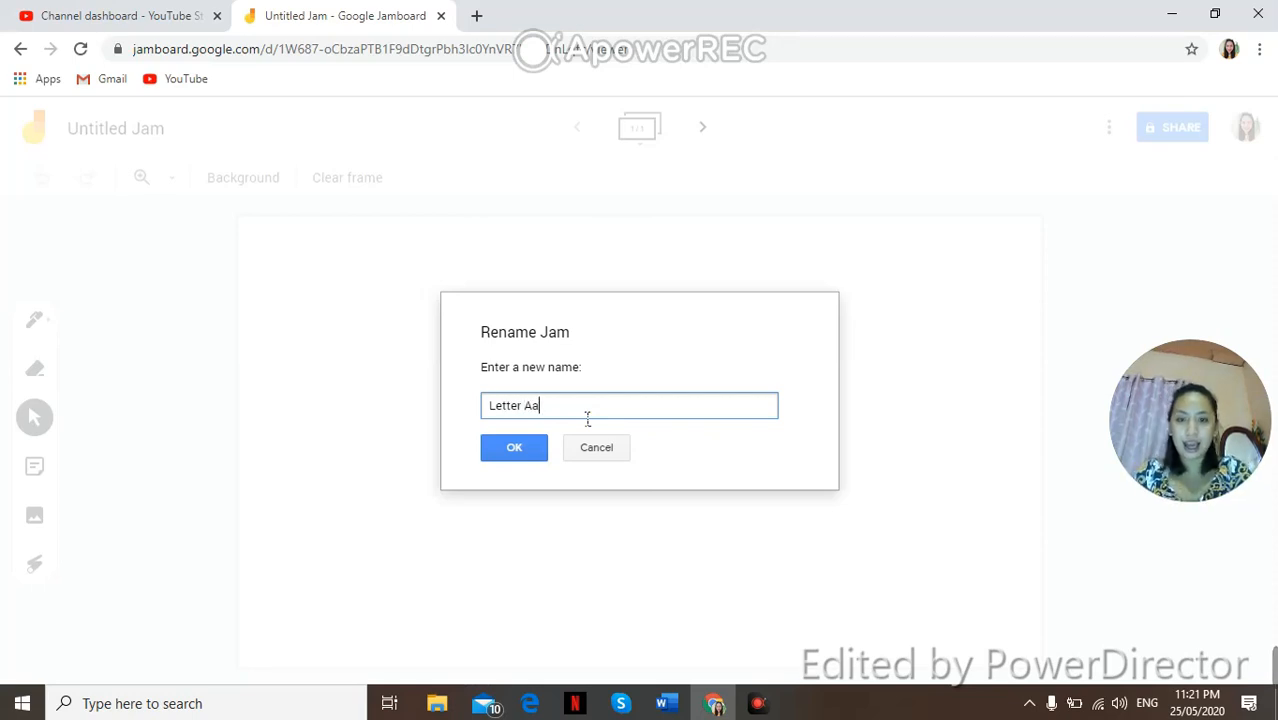
{"action": "type", "text": "etter Aa"}
{"action": "left_click", "coordinate": [537, 453]}
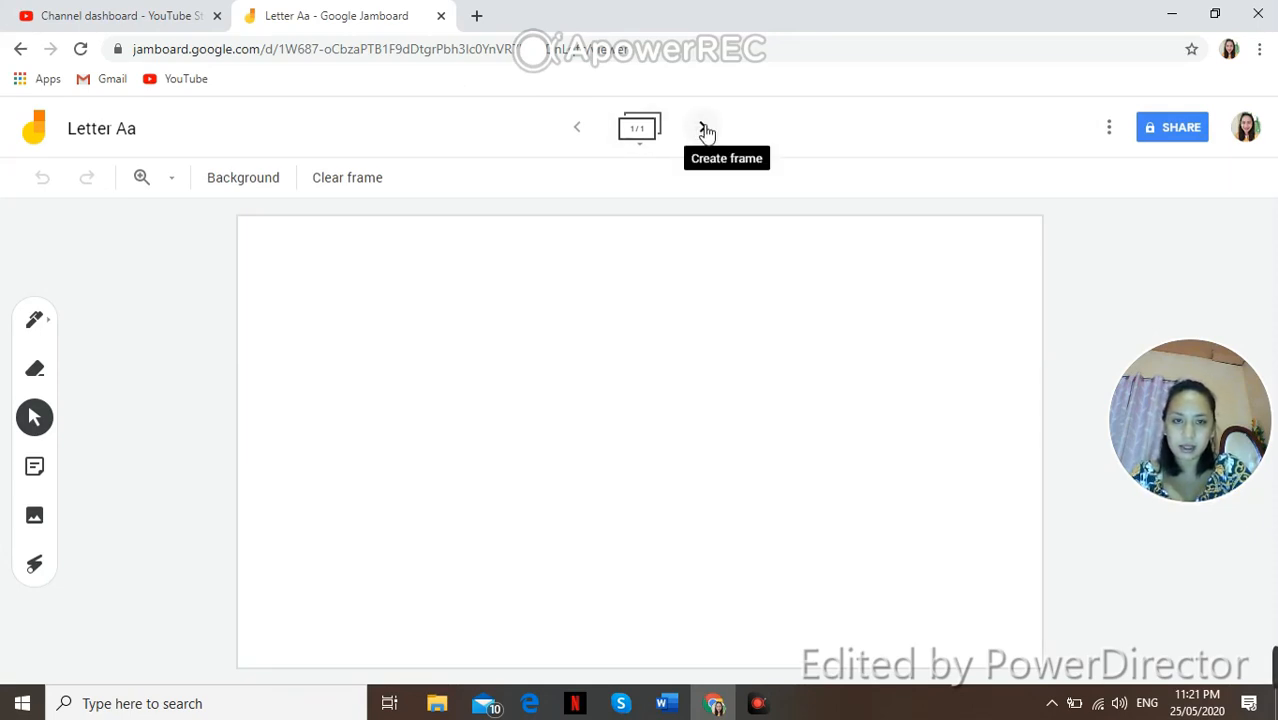
Step: Draw a small black rounded loop in the frame's upper-left area with the Pen, and undo it
{"action": "left_click", "coordinate": [35, 322]}
{"action": "left_click", "coordinate": [36, 326]}
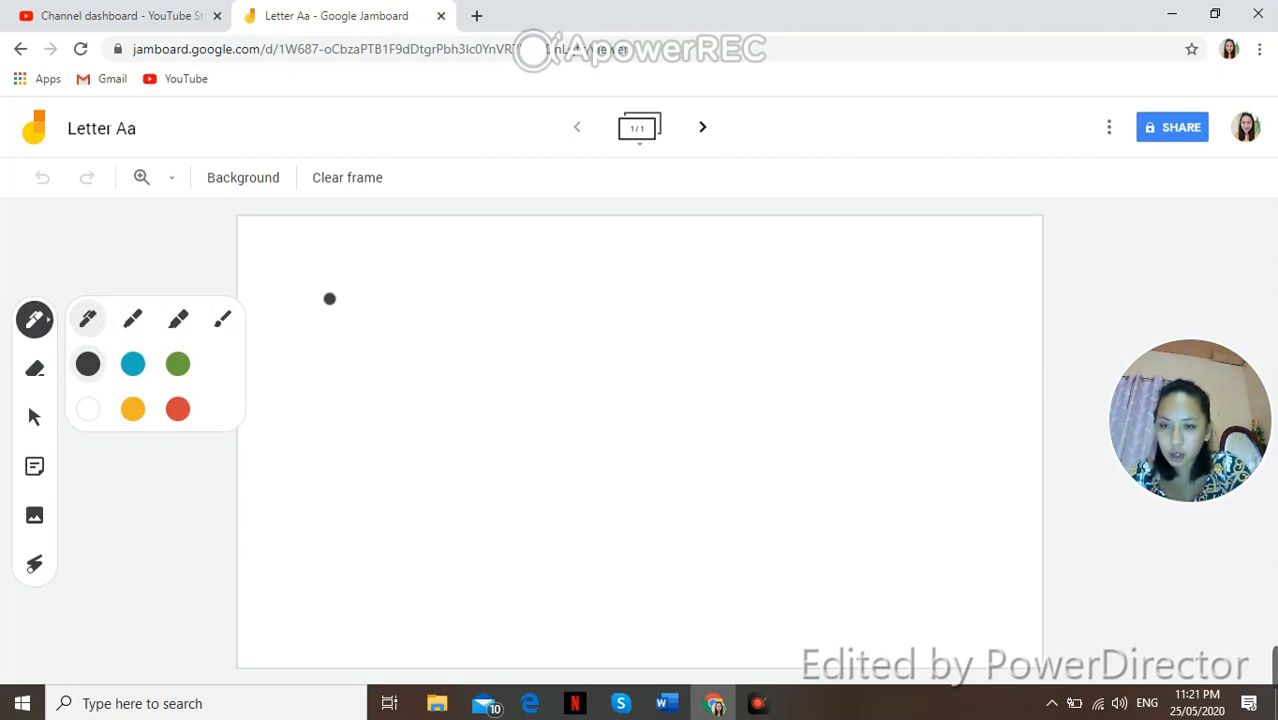
{"action": "mouse_move", "coordinate": [340, 315]}
{"action": "left_mouse_down"}
{"action": "mouse_move", "coordinate": [351, 360]}
{"action": "mouse_move", "coordinate": [411, 371]}
{"action": "mouse_move", "coordinate": [437, 328]}
{"action": "mouse_move", "coordinate": [394, 291]}
{"action": "mouse_move", "coordinate": [355, 293]}
{"action": "mouse_move", "coordinate": [347, 333]}
{"action": "left_mouse_up"}
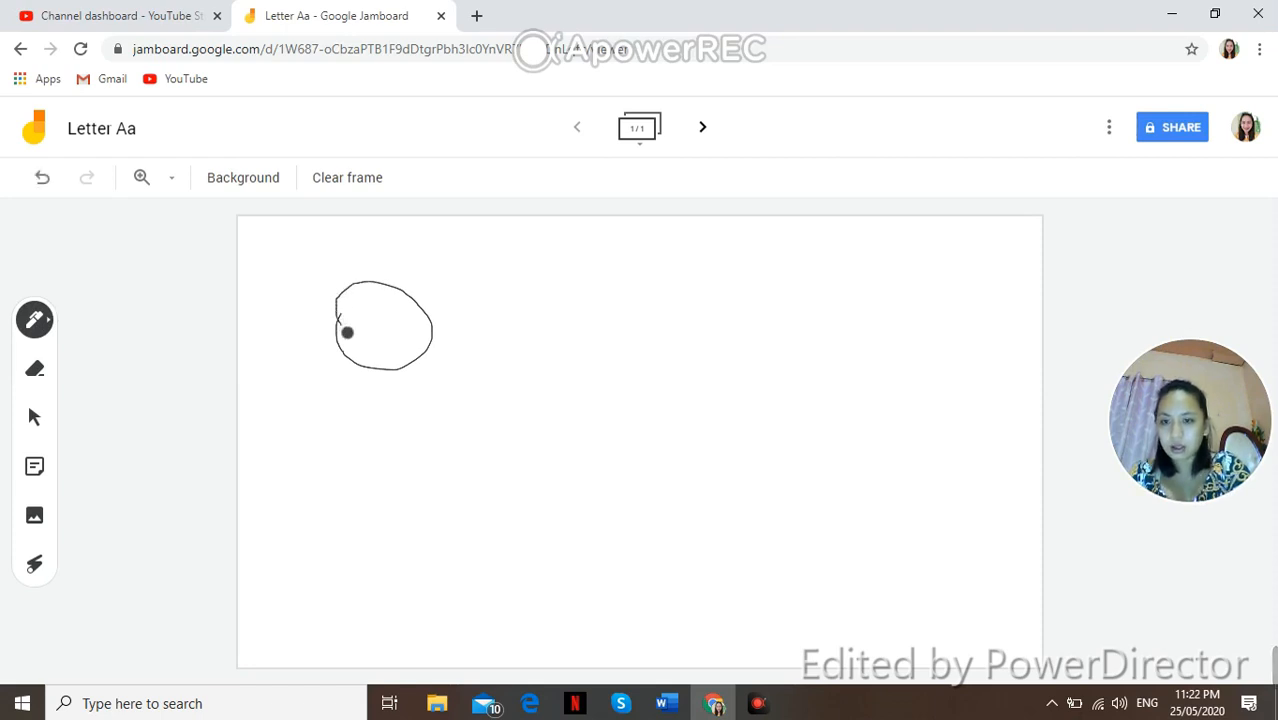
{"action": "left_click", "coordinate": [47, 188]}
Step: Draw a red apple outline with a curved stem and two short inner strokes using the Marker
{"action": "left_click", "coordinate": [50, 326]}
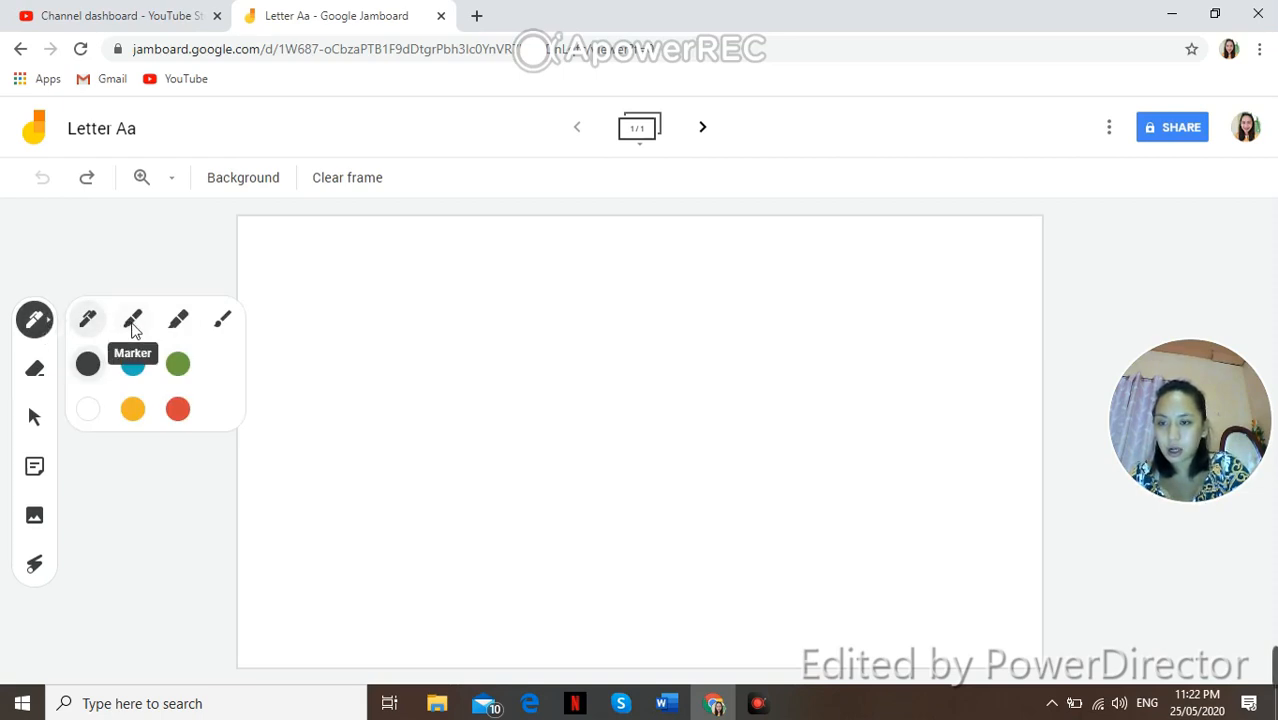
{"action": "left_click", "coordinate": [134, 328]}
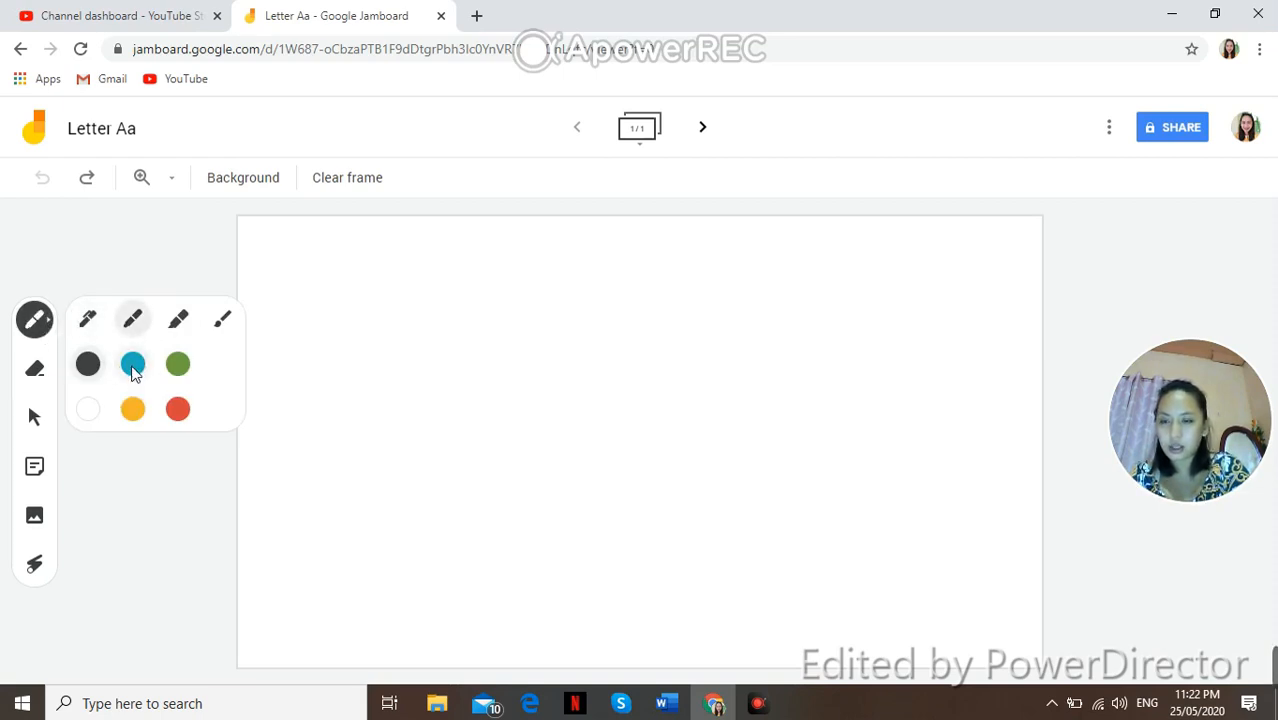
{"action": "left_click", "coordinate": [133, 367]}
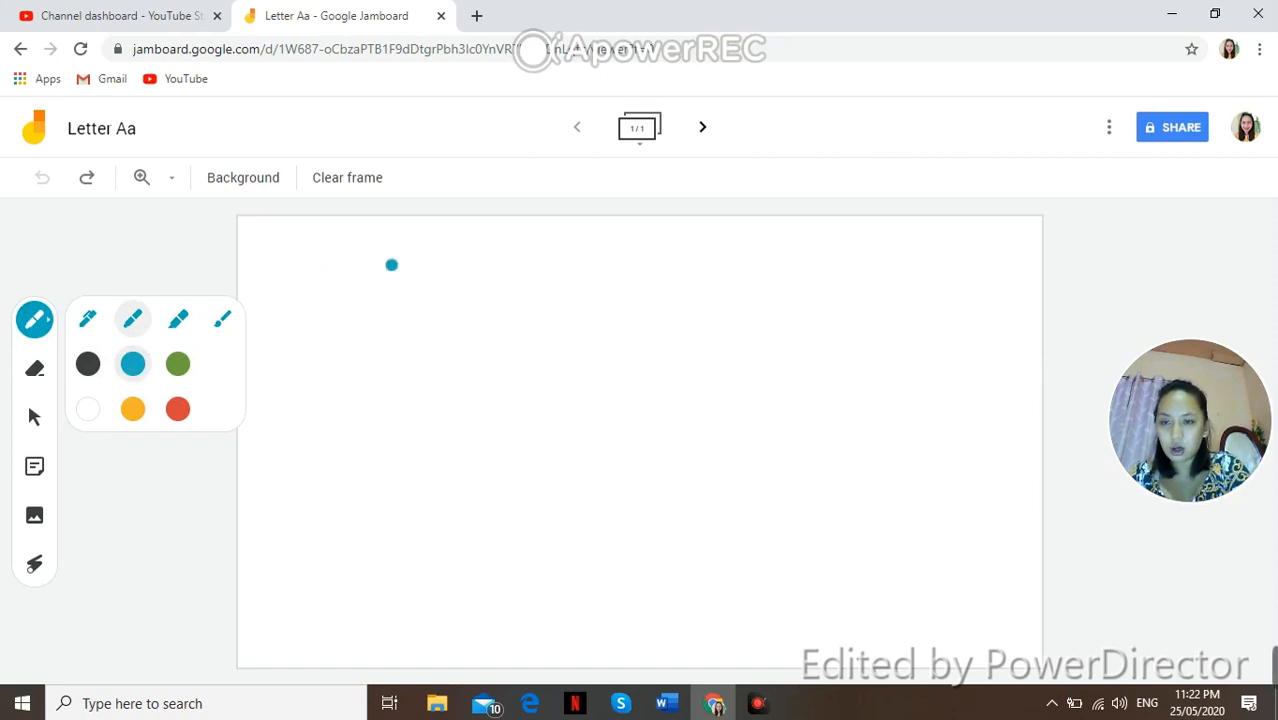
{"action": "left_click", "coordinate": [177, 410]}
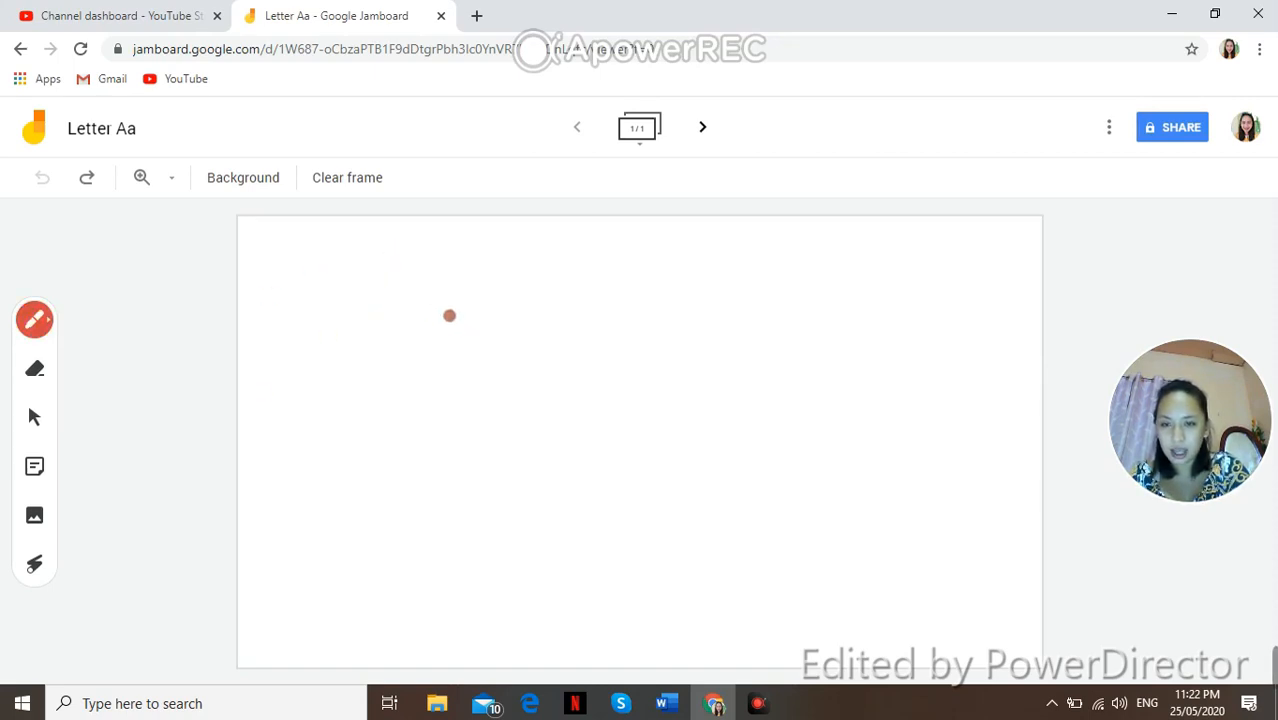
{"action": "mouse_move", "coordinate": [448, 313]}
{"action": "left_mouse_down"}
{"action": "mouse_move", "coordinate": [385, 311]}
{"action": "mouse_move", "coordinate": [369, 360]}
{"action": "left_mouse_up"}
{"action": "mouse_move", "coordinate": [404, 401]}
{"action": "left_mouse_down"}
{"action": "mouse_move", "coordinate": [464, 421]}
{"action": "mouse_move", "coordinate": [539, 397]}
{"action": "mouse_move", "coordinate": [559, 354]}
{"action": "mouse_move", "coordinate": [537, 280]}
{"action": "mouse_move", "coordinate": [451, 319]}
{"action": "mouse_move", "coordinate": [427, 275]}
{"action": "mouse_move", "coordinate": [388, 267]}
{"action": "left_mouse_up"}
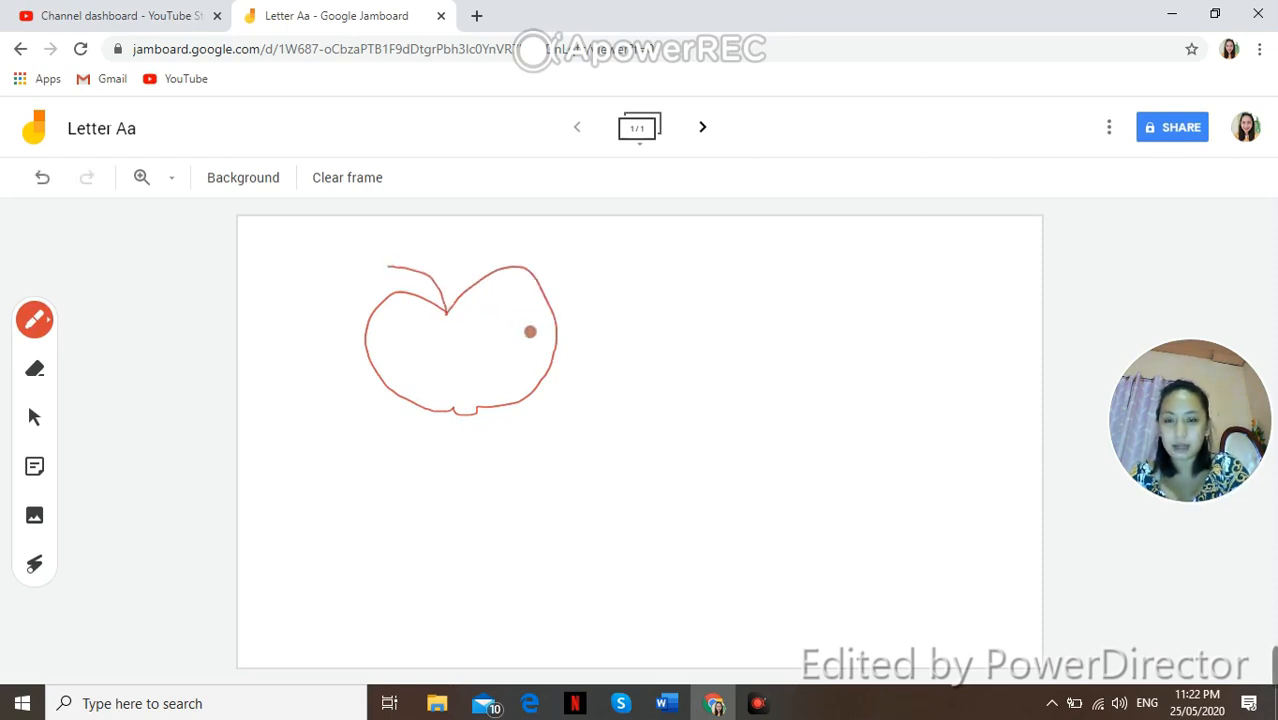
{"action": "left_click_drag", "start_coordinate": [530, 343], "coordinate": [534, 358]}
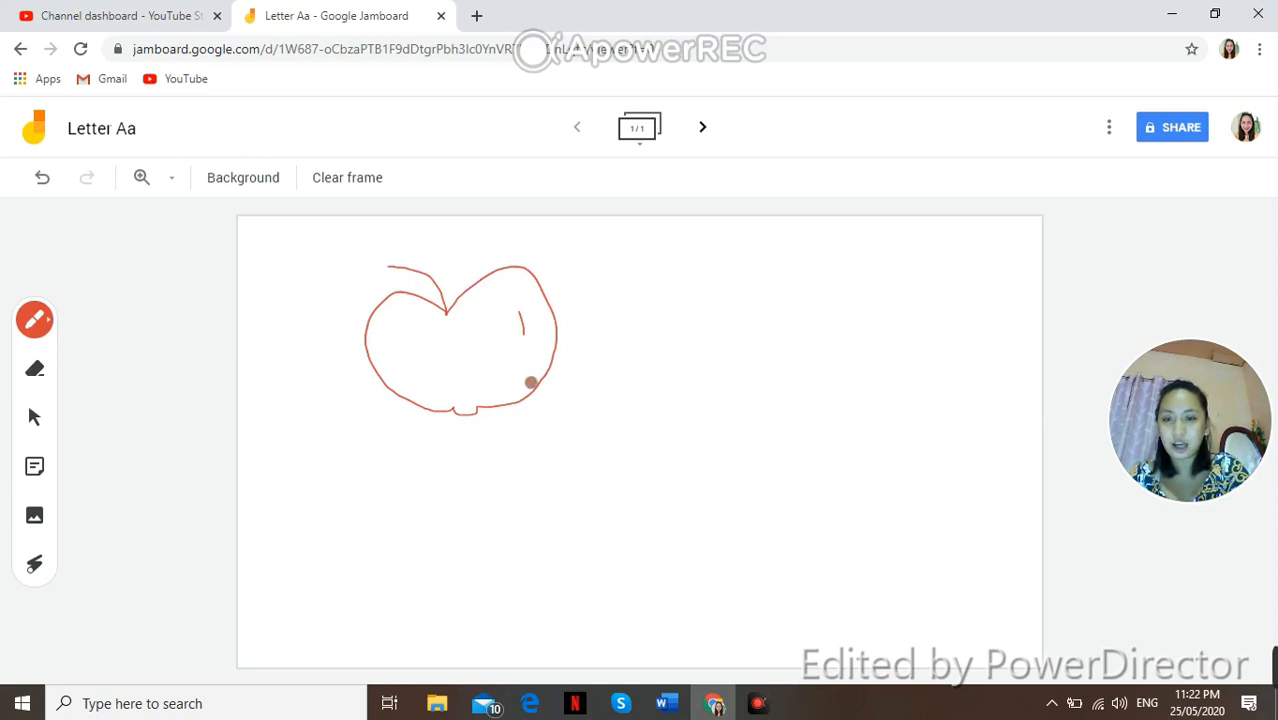
Step: Paint a green leaf above the apple's notch with the Brush
{"action": "left_click", "coordinate": [44, 326]}
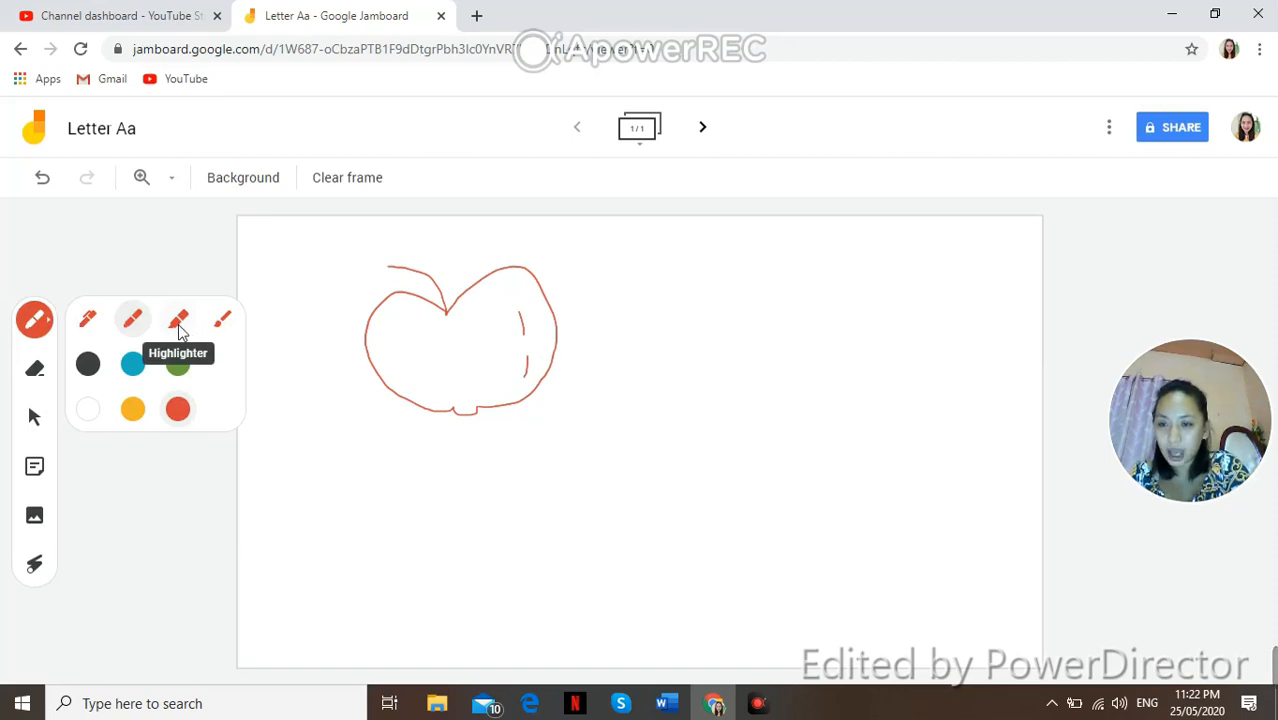
{"action": "left_click", "coordinate": [228, 329]}
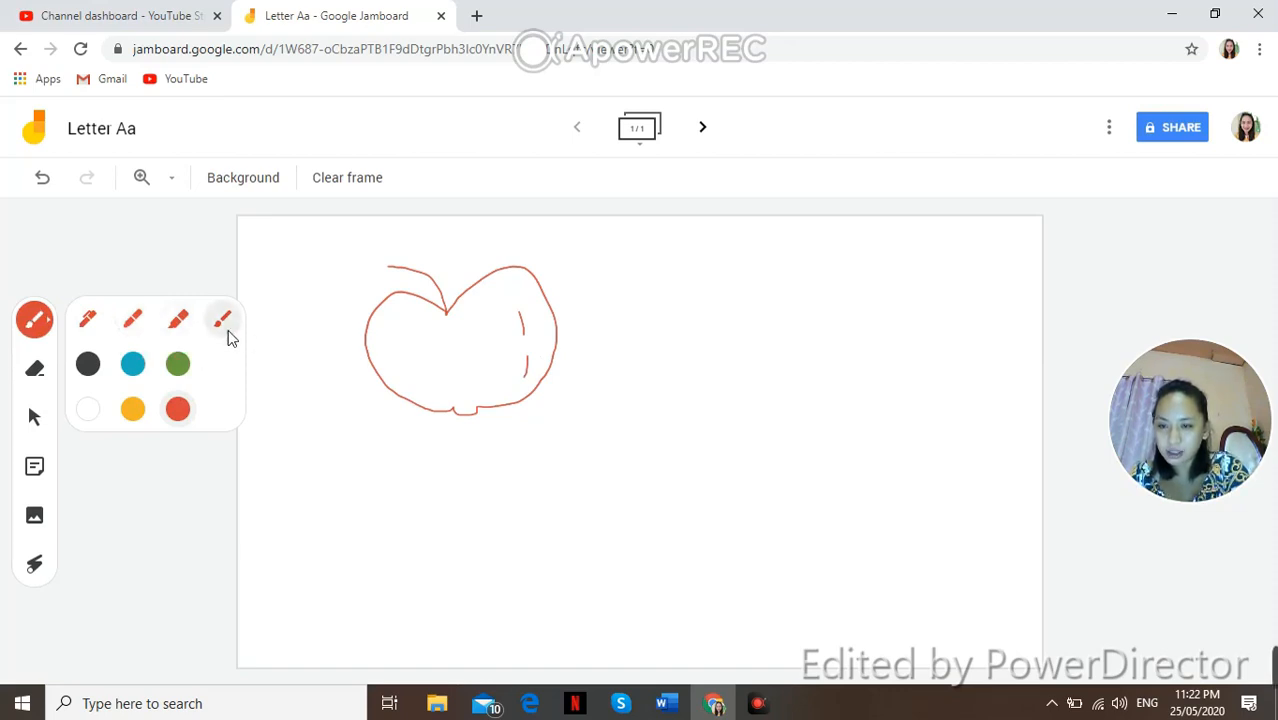
{"action": "left_click", "coordinate": [178, 364]}
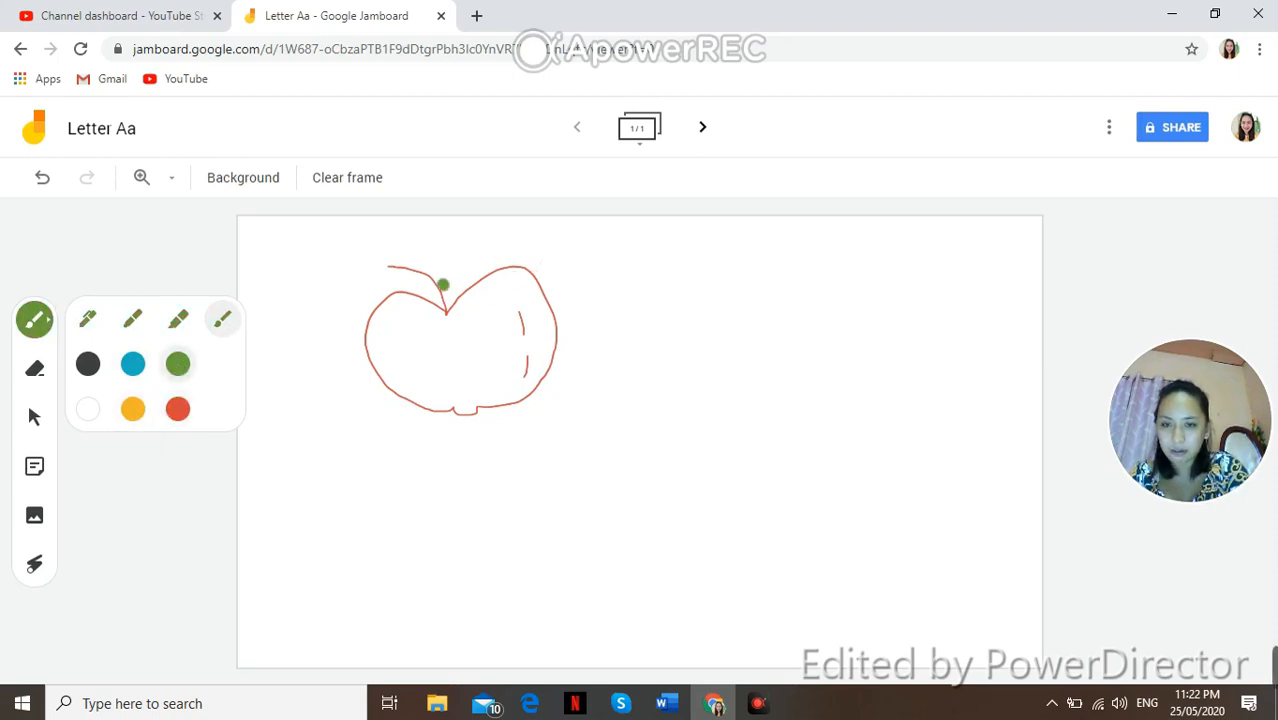
{"action": "mouse_move", "coordinate": [465, 240]}
{"action": "left_mouse_down"}
{"action": "mouse_move", "coordinate": [474, 262]}
{"action": "mouse_move", "coordinate": [454, 308]}
{"action": "mouse_move", "coordinate": [464, 250]}
{"action": "left_mouse_up"}
{"action": "mouse_move", "coordinate": [449, 290]}
{"action": "left_mouse_down"}
{"action": "mouse_move", "coordinate": [465, 274]}
{"action": "mouse_move", "coordinate": [448, 297]}
{"action": "left_mouse_up"}
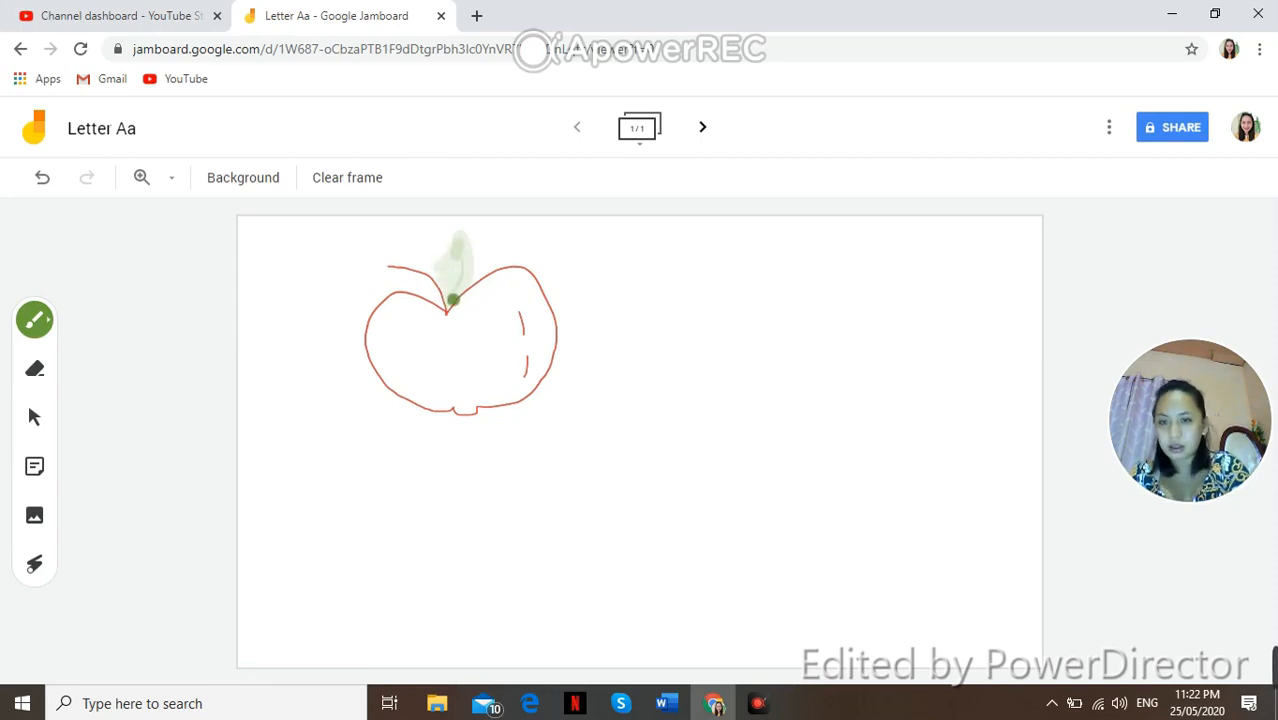
Step: Erase parts of the apple's leaf, outline and inner strokes, and return to the Select tool
{"action": "left_click", "coordinate": [47, 328]}
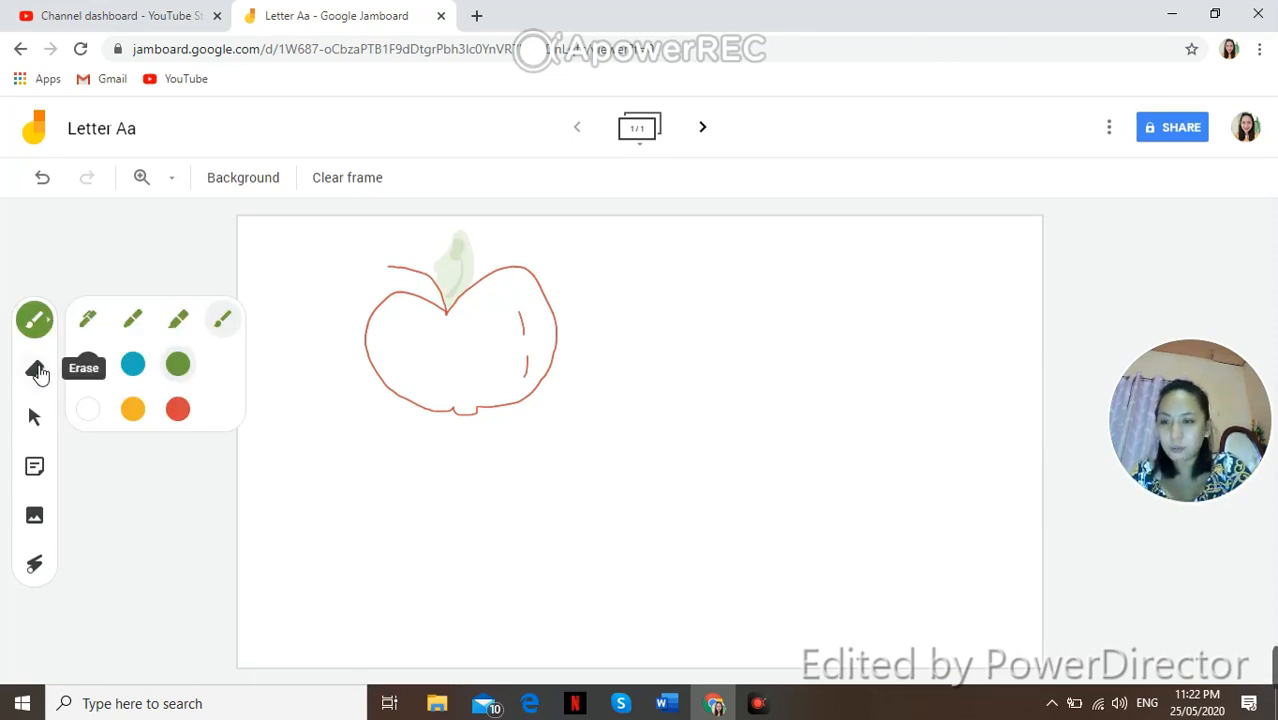
{"action": "left_click", "coordinate": [36, 371]}
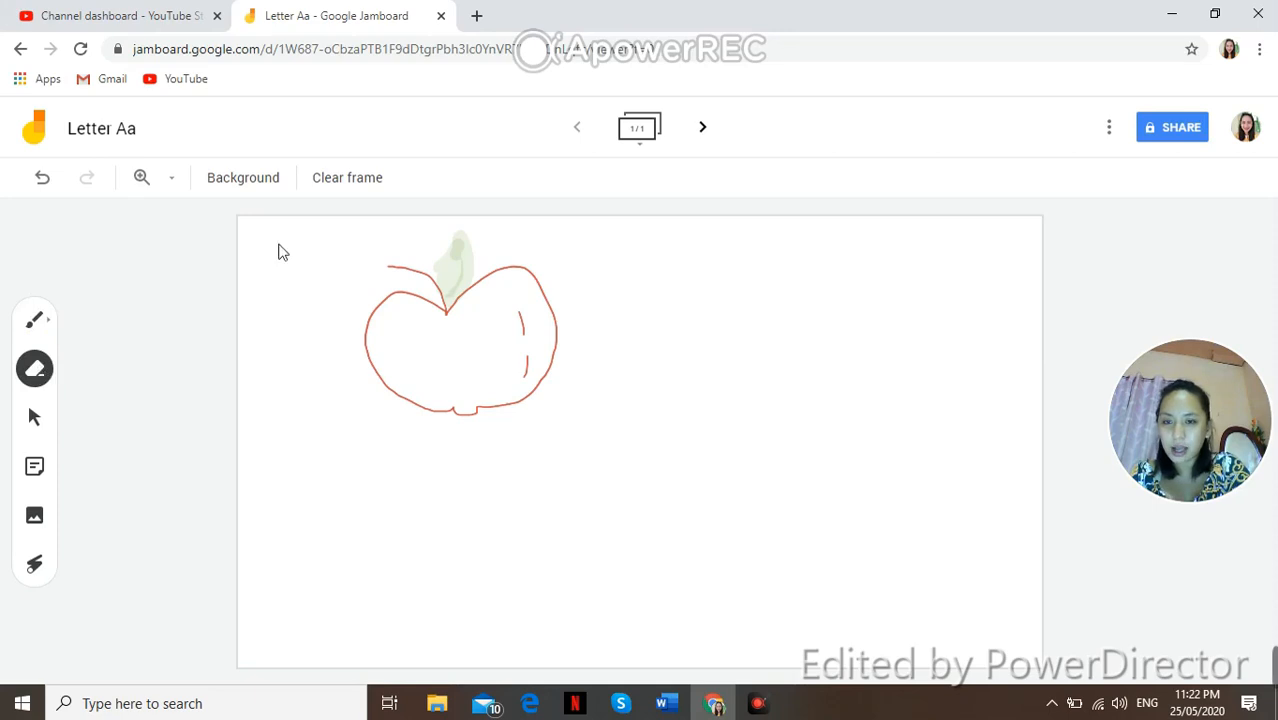
{"action": "mouse_move", "coordinate": [468, 224]}
{"action": "left_mouse_down"}
{"action": "mouse_move", "coordinate": [472, 247]}
{"action": "mouse_move", "coordinate": [461, 248]}
{"action": "mouse_move", "coordinate": [516, 234]}
{"action": "mouse_move", "coordinate": [508, 265]}
{"action": "left_mouse_up"}
{"action": "mouse_move", "coordinate": [439, 344]}
{"action": "left_mouse_down"}
{"action": "mouse_move", "coordinate": [568, 308]}
{"action": "mouse_move", "coordinate": [568, 365]}
{"action": "mouse_move", "coordinate": [469, 419]}
{"action": "left_mouse_up"}
{"action": "left_click_drag", "start_coordinate": [393, 377], "coordinate": [304, 323]}
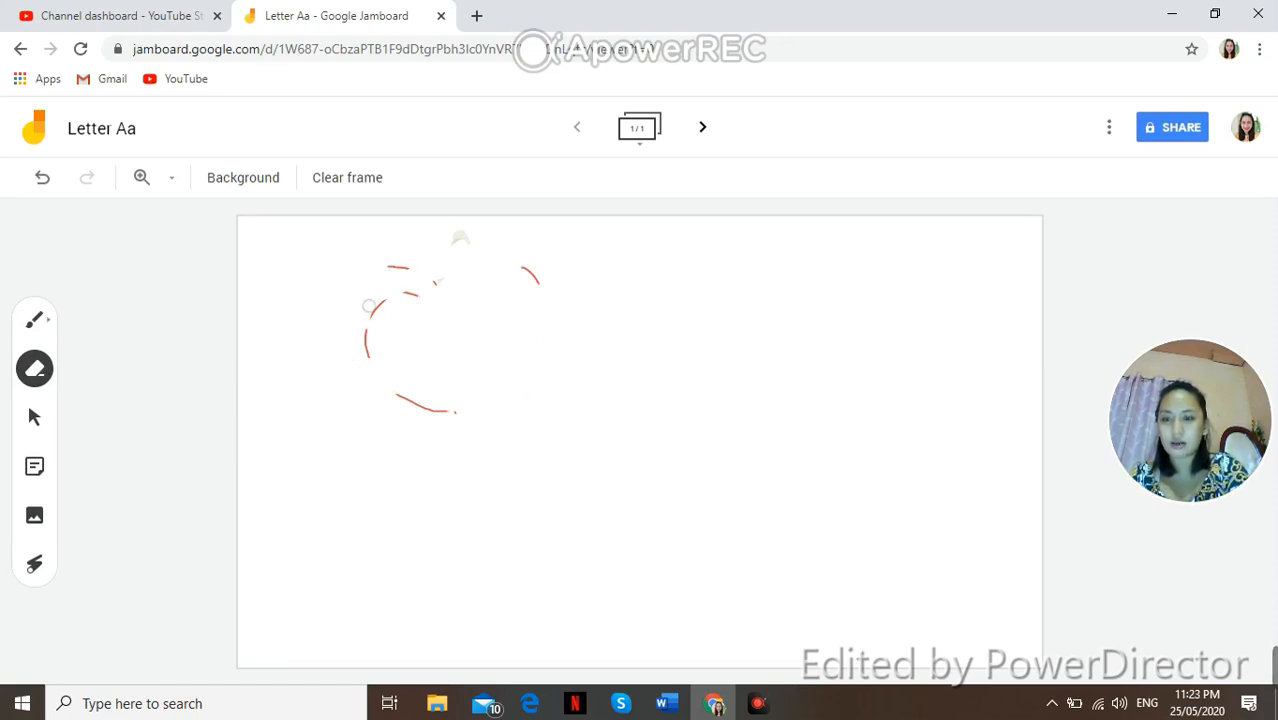
{"action": "left_click", "coordinate": [37, 421]}
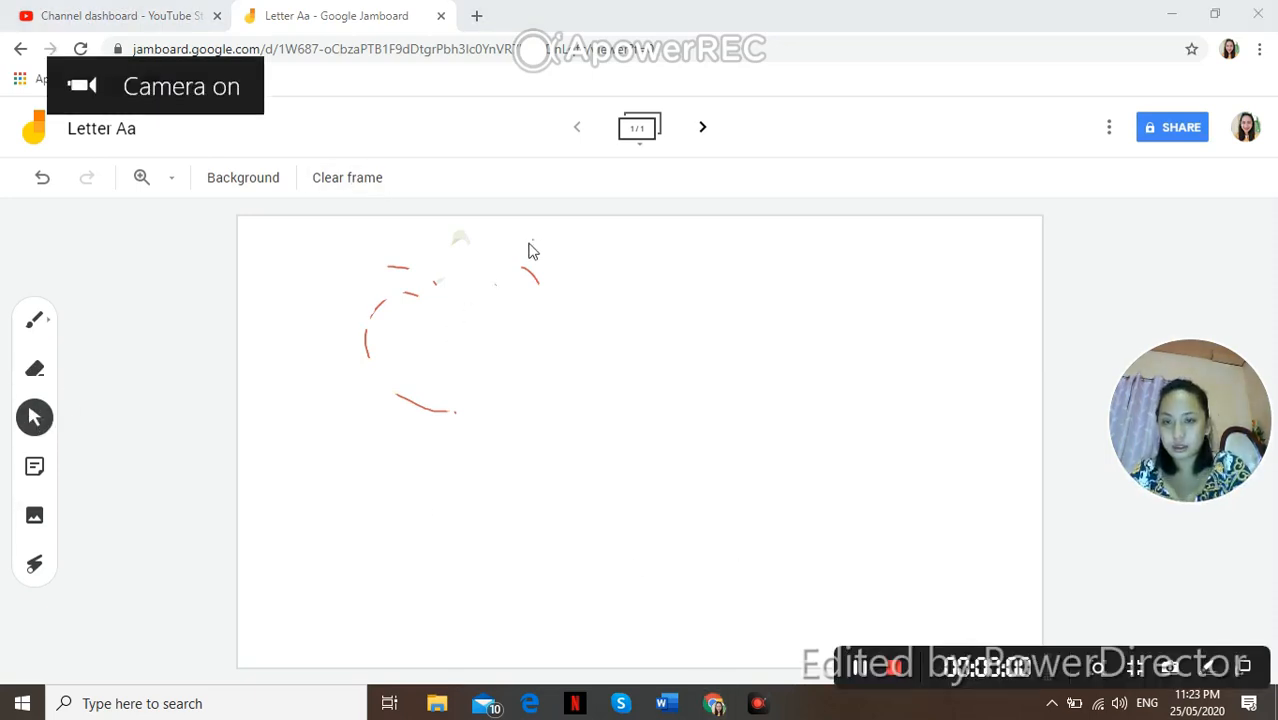
Step: Set the frame's background to the light blue square grid and clear all drawings from the frame
{"action": "left_click", "coordinate": [270, 188]}
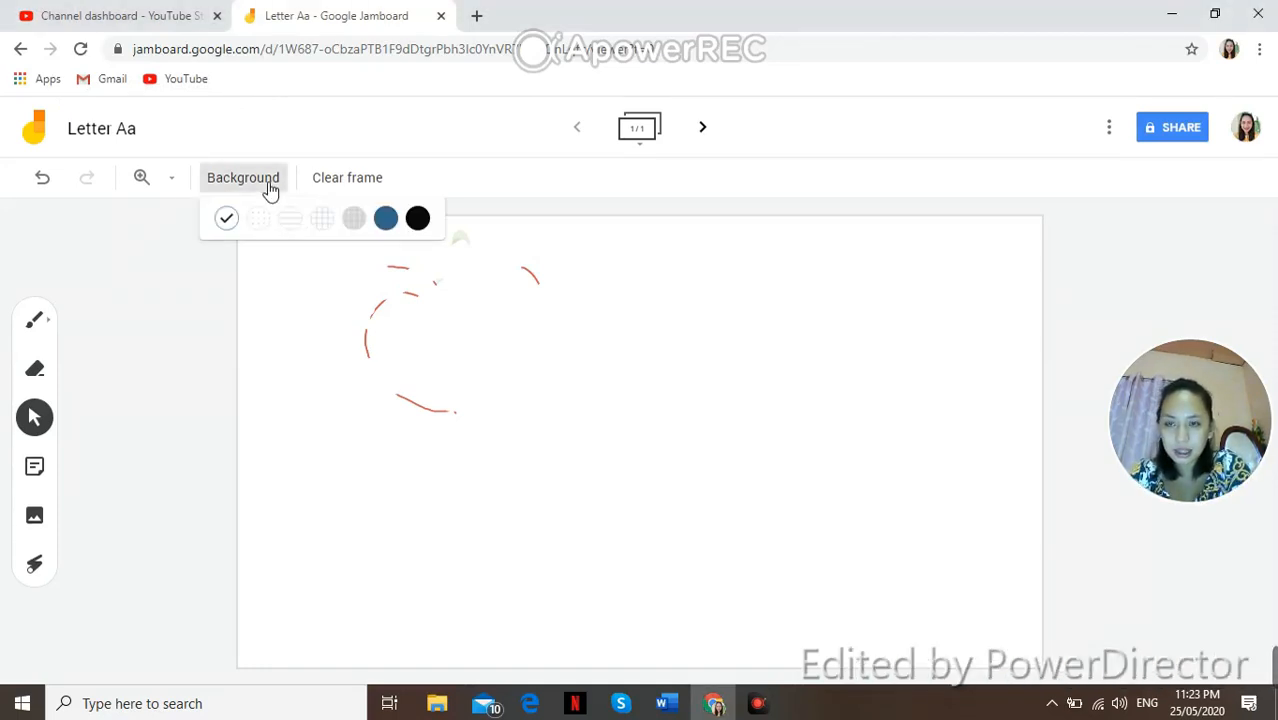
{"action": "left_click", "coordinate": [326, 226]}
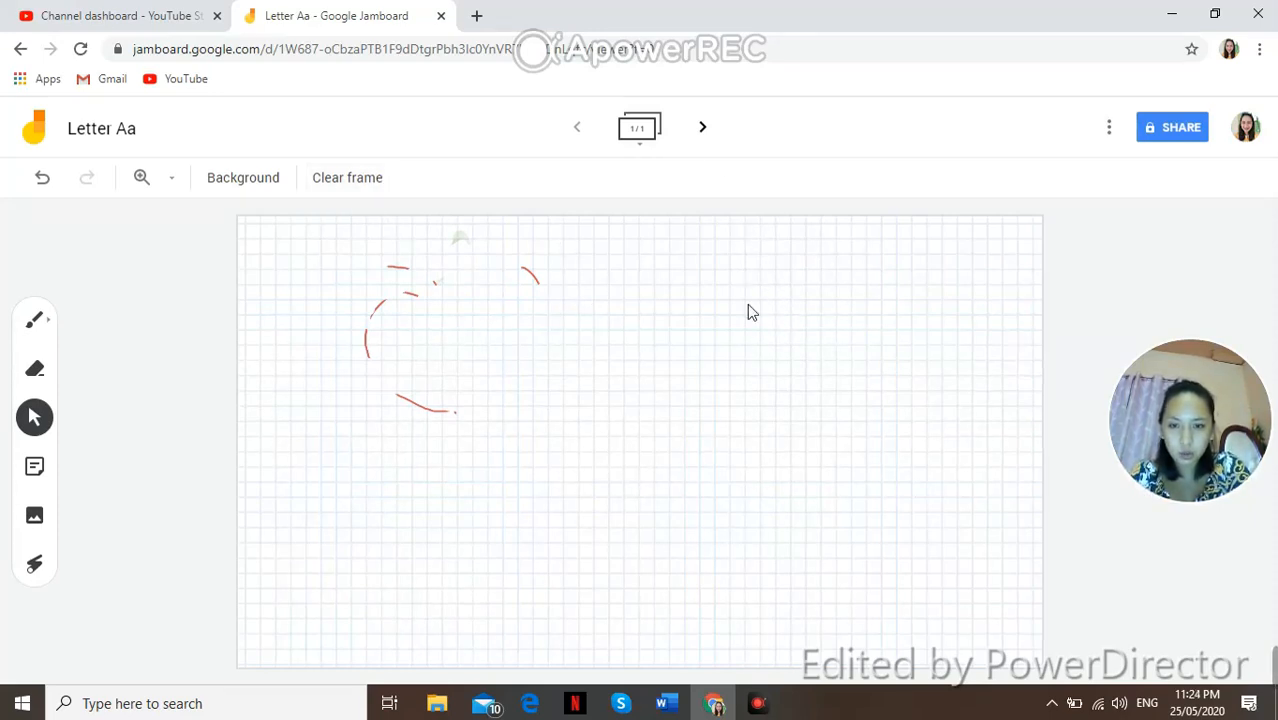
{"action": "left_click", "coordinate": [364, 190]}
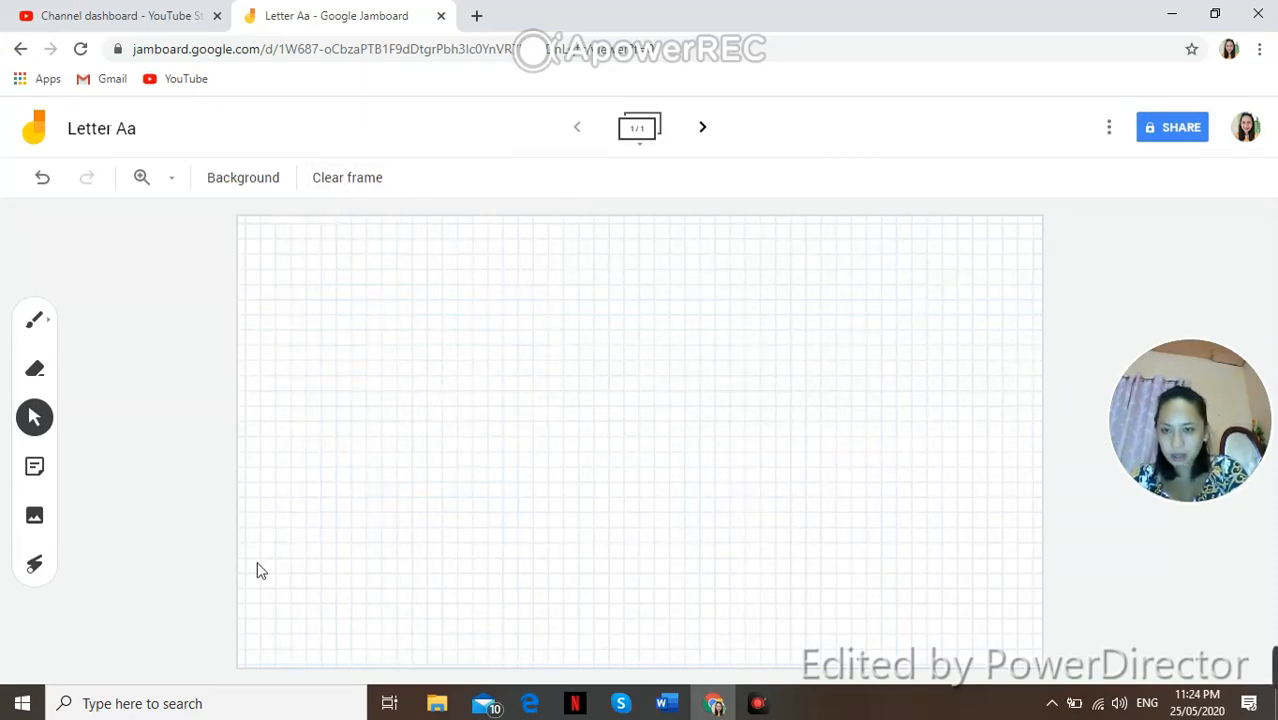
Step: Add a yellow sticky note reading "Letter Aa" to the frame
{"action": "left_click", "coordinate": [36, 477]}
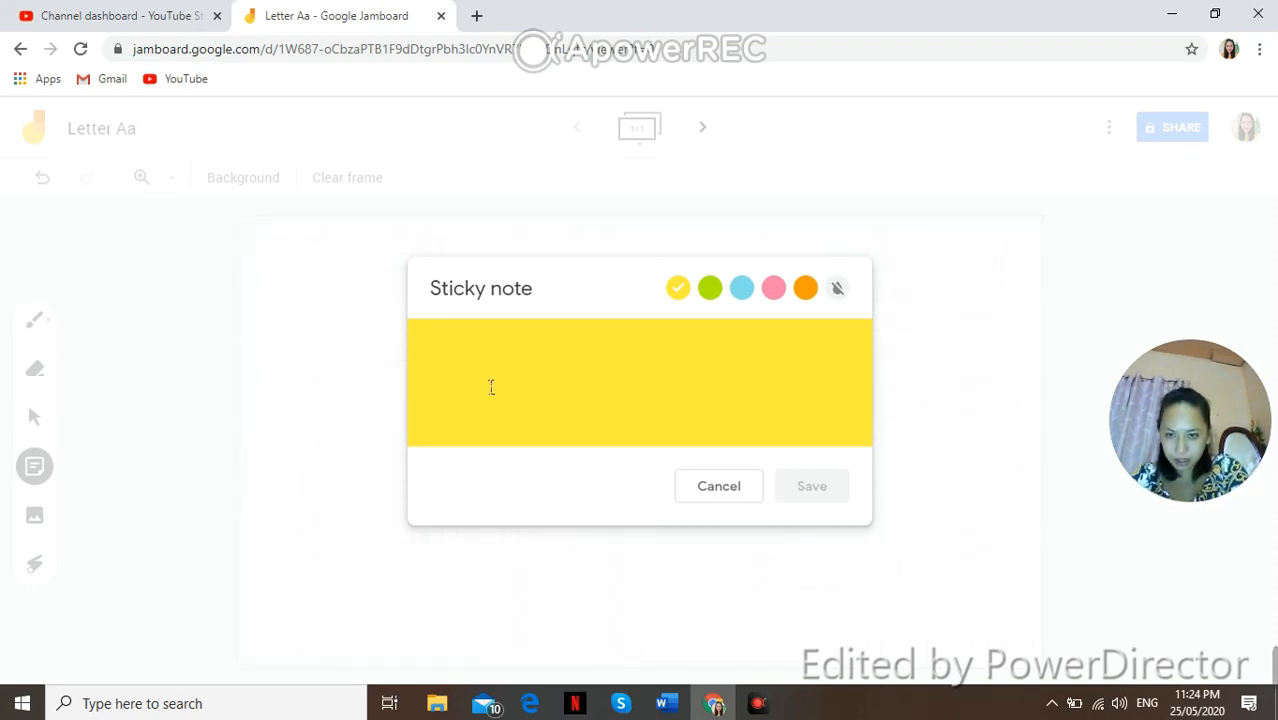
{"action": "type", "text": "Letter Aa"}
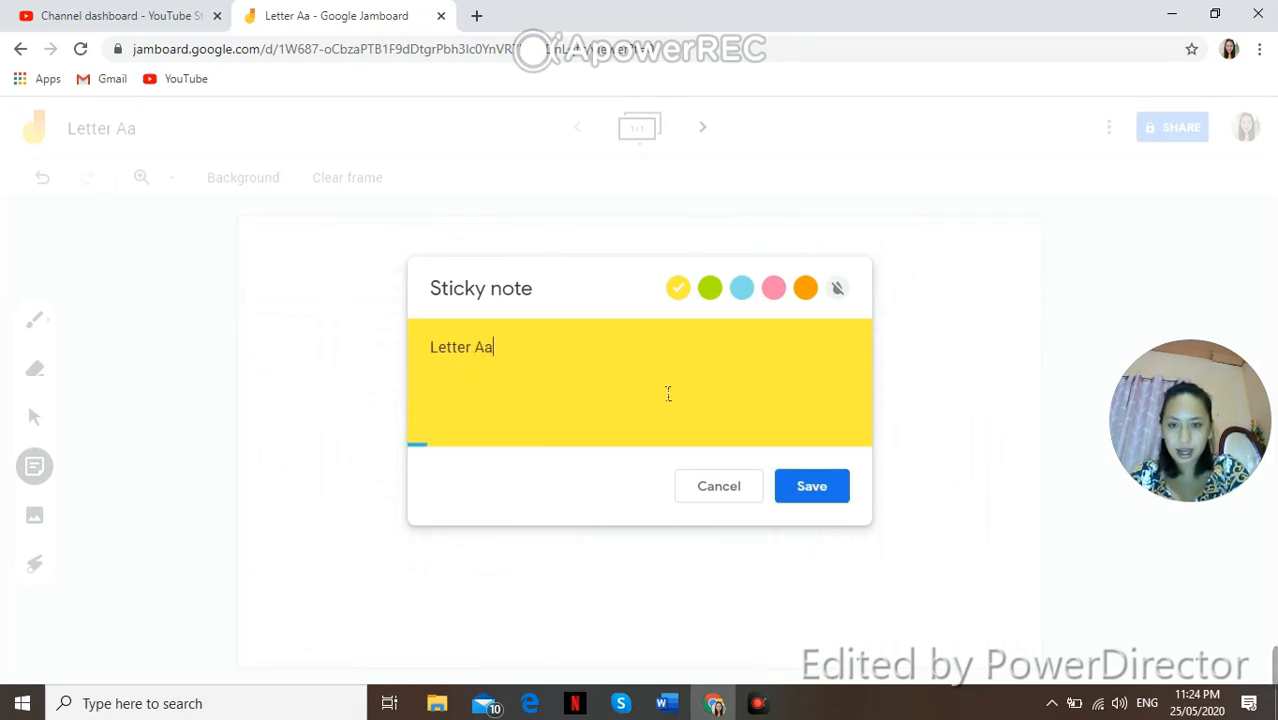
{"action": "left_click", "coordinate": [797, 495]}
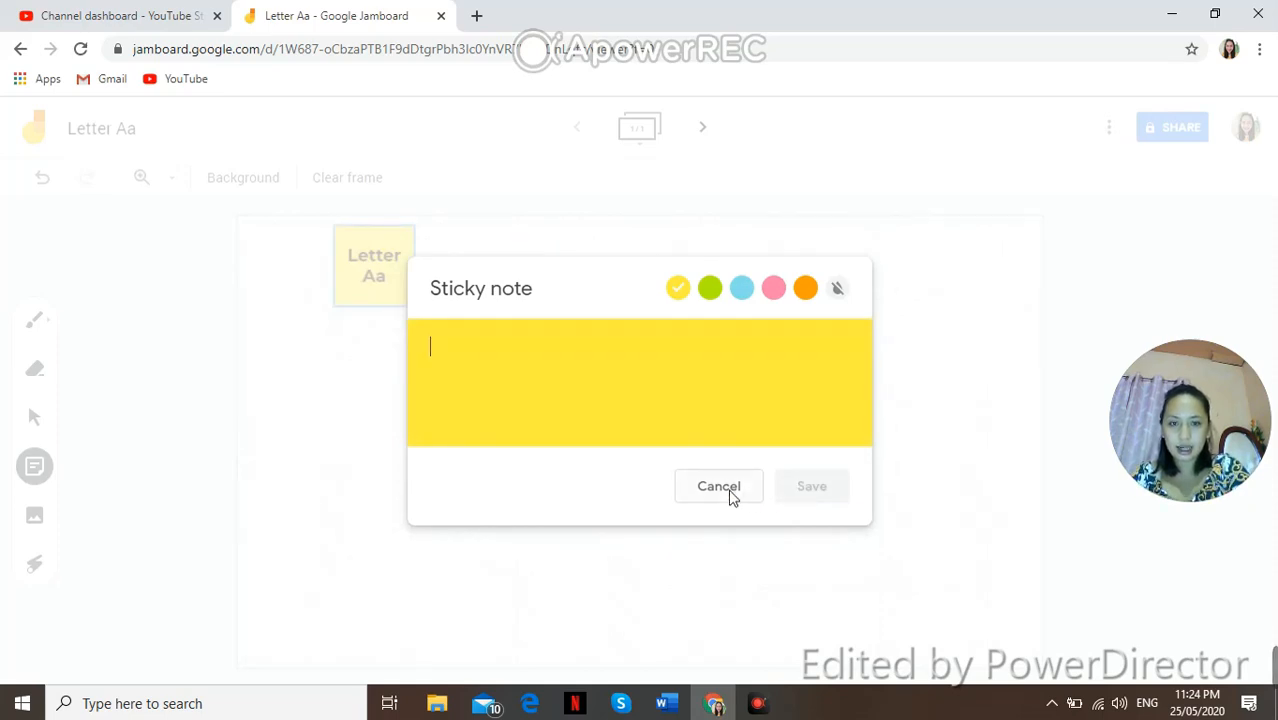
Step: Add a blue sticky note reading "Apple" to the frame and close the note editor
{"action": "left_click", "coordinate": [710, 290]}
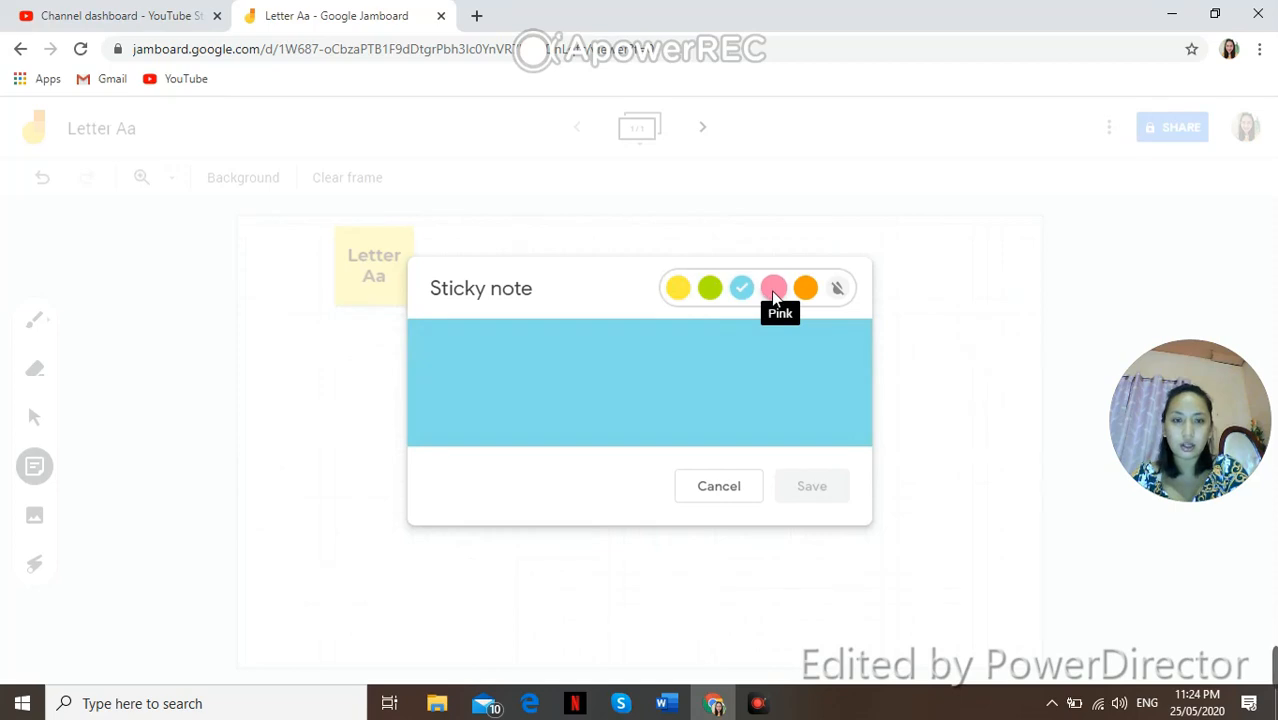
{"action": "left_click", "coordinate": [733, 374]}
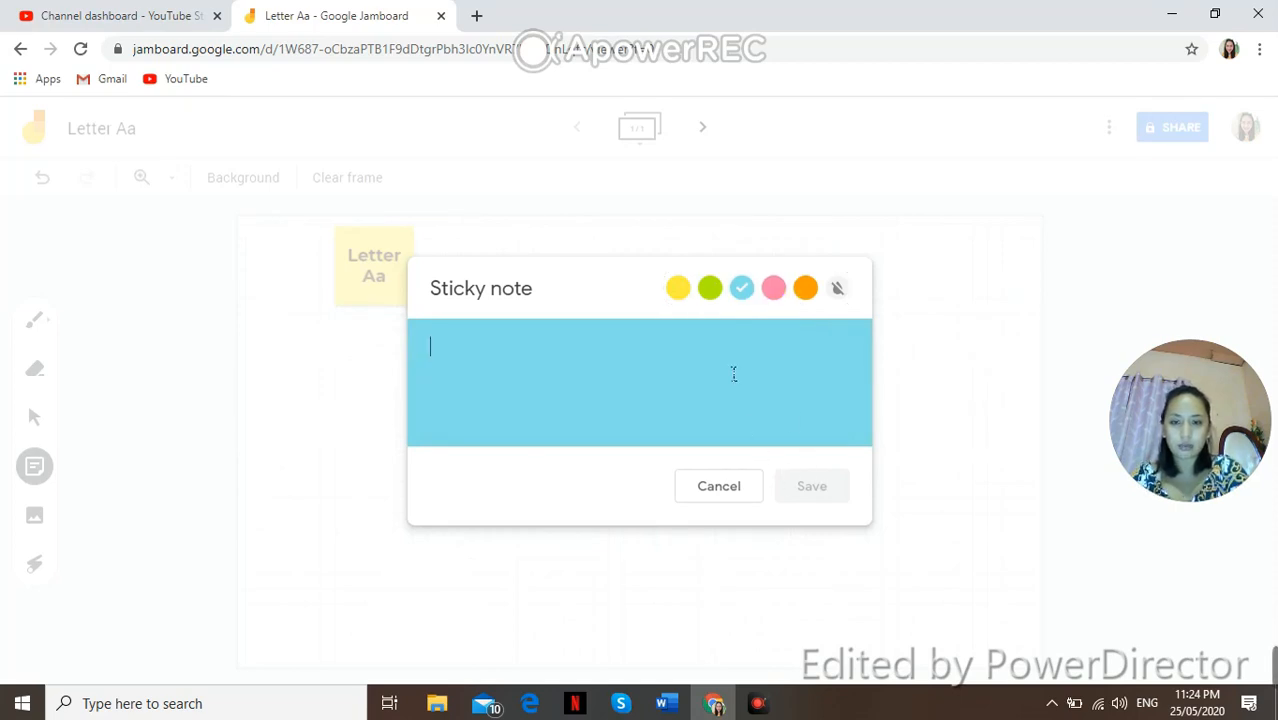
{"action": "type", "text": "Apple"}
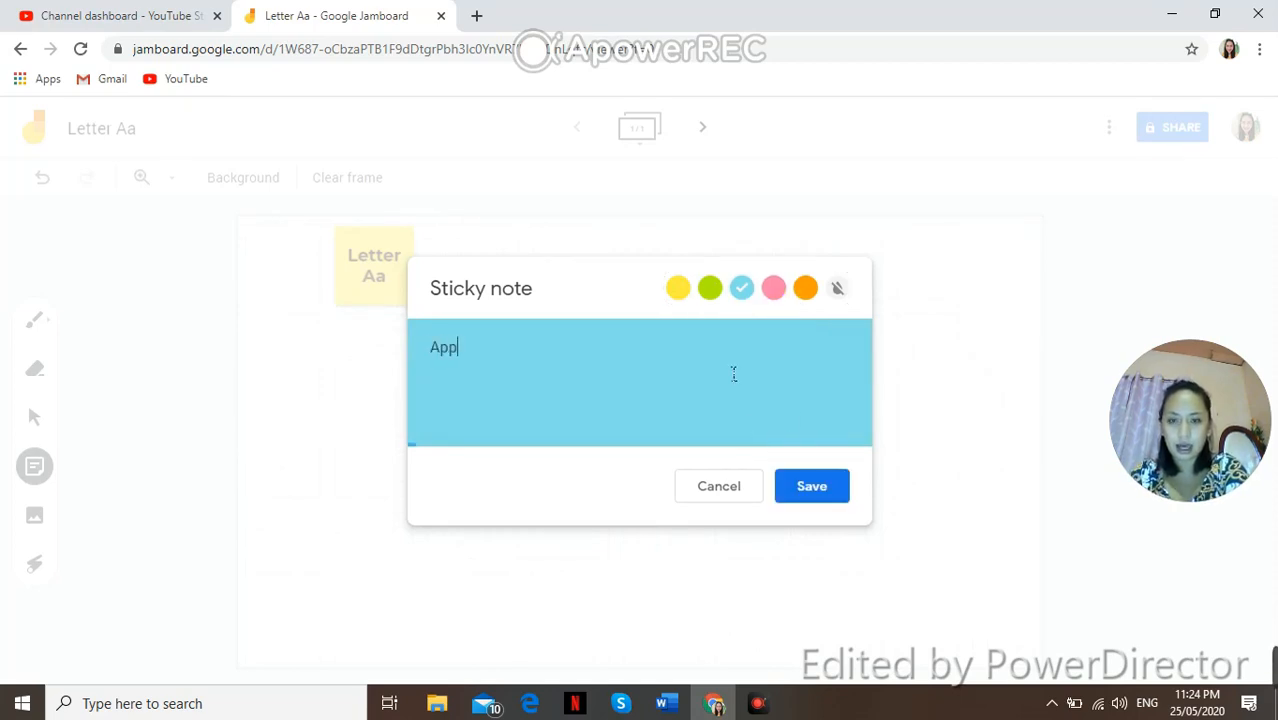
{"action": "left_click", "coordinate": [820, 476]}
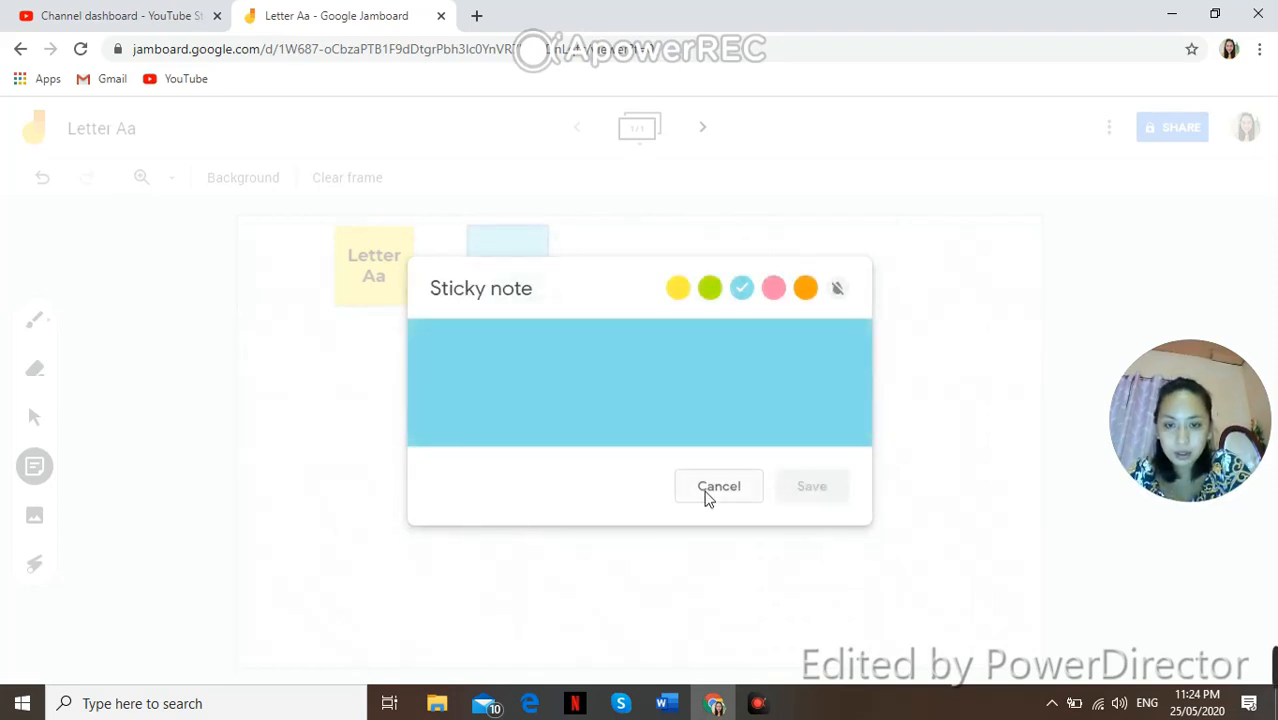
{"action": "left_click", "coordinate": [708, 490]}
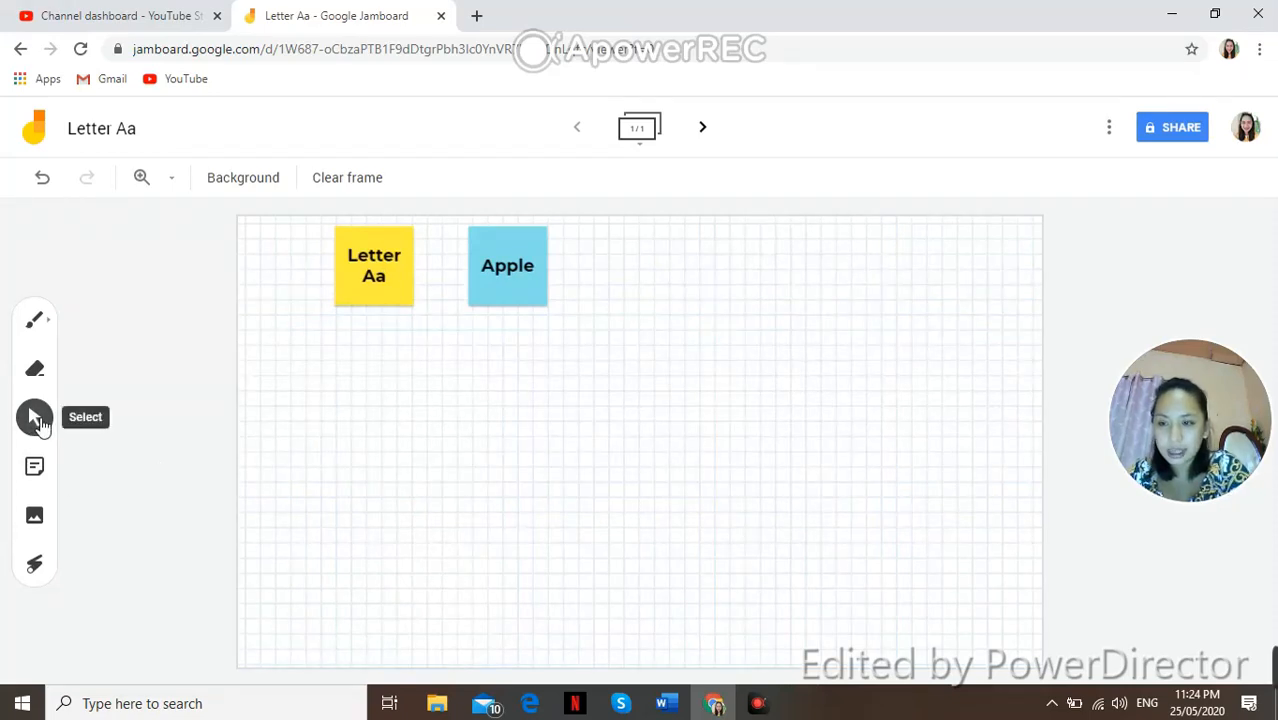
Step: Enlarge the yellow "Letter Aa" note and shift it toward the frame's left edge, and enlarge the blue "Apple" note
{"action": "left_click", "coordinate": [372, 278]}
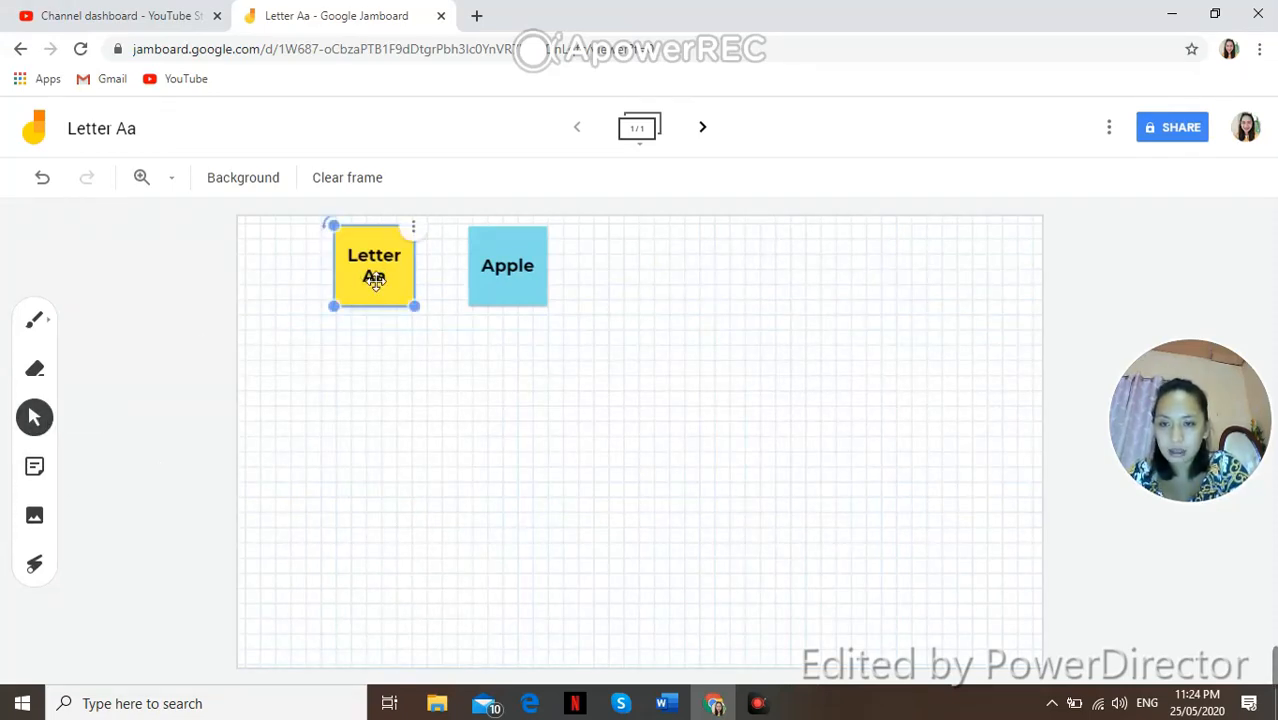
{"action": "left_click_drag", "start_coordinate": [422, 322], "coordinate": [469, 373]}
{"action": "left_click_drag", "start_coordinate": [388, 322], "coordinate": [340, 346]}
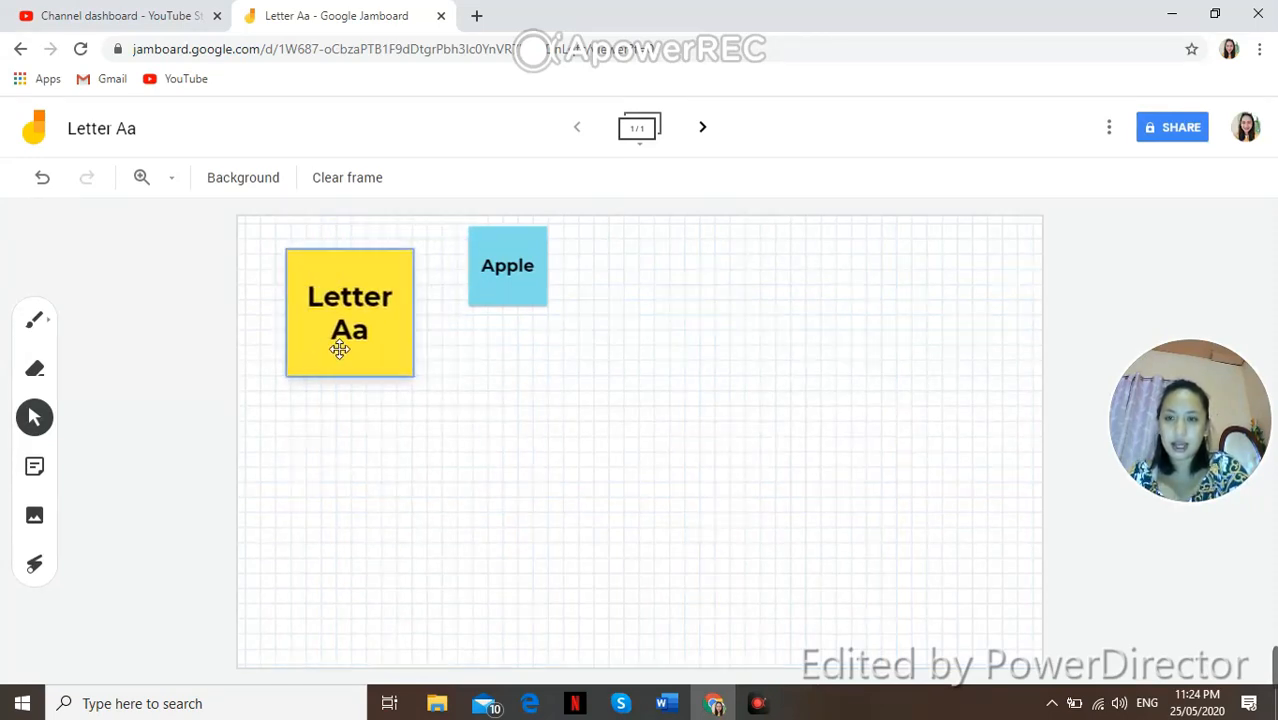
{"action": "left_click", "coordinate": [509, 278]}
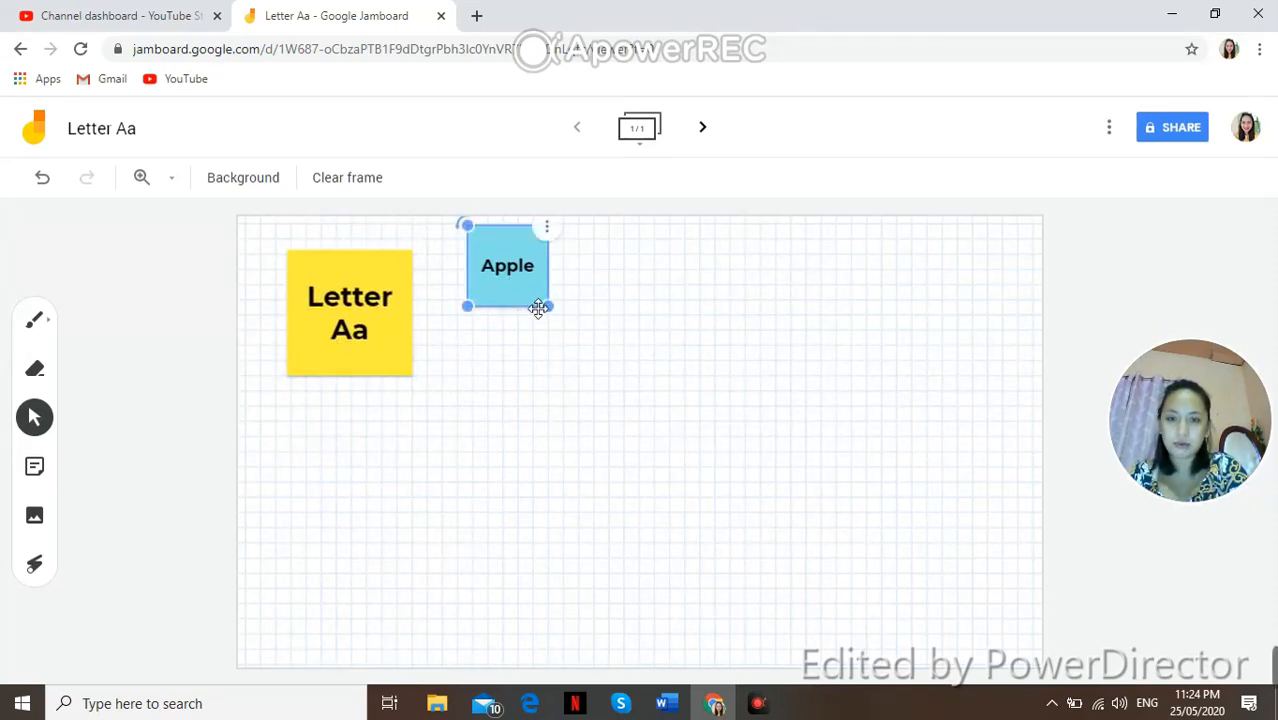
{"action": "left_click_drag", "start_coordinate": [557, 322], "coordinate": [614, 396]}
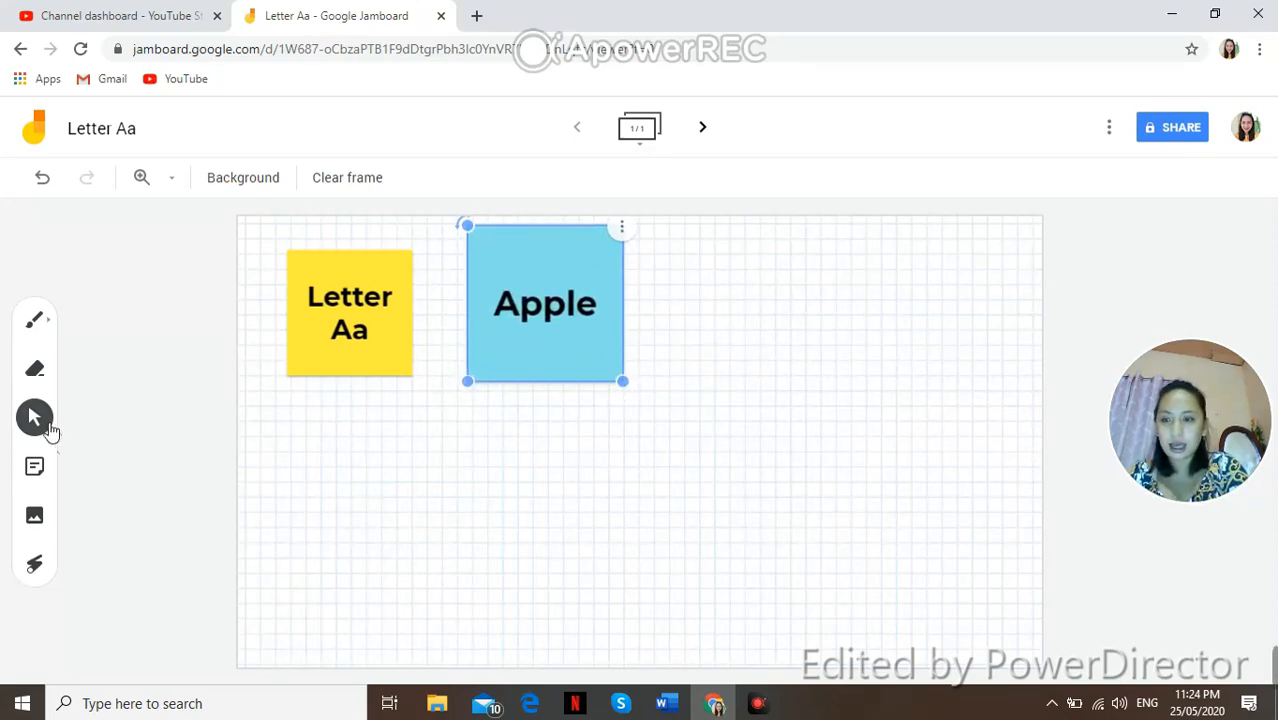
{"action": "left_click", "coordinate": [48, 428]}
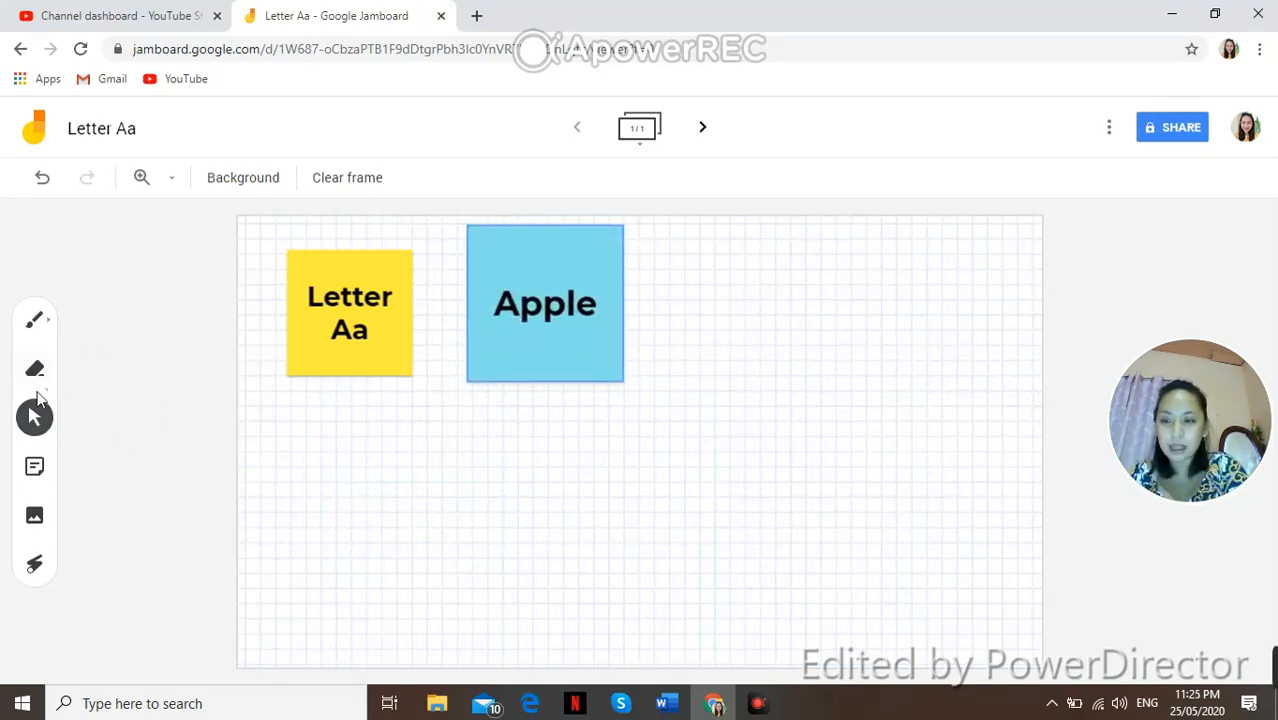
Step: Circle the yellow "Letter Aa" note with a green brush stroke, and underline and circle the word "Apple" with the green pen
{"action": "left_click", "coordinate": [36, 323]}
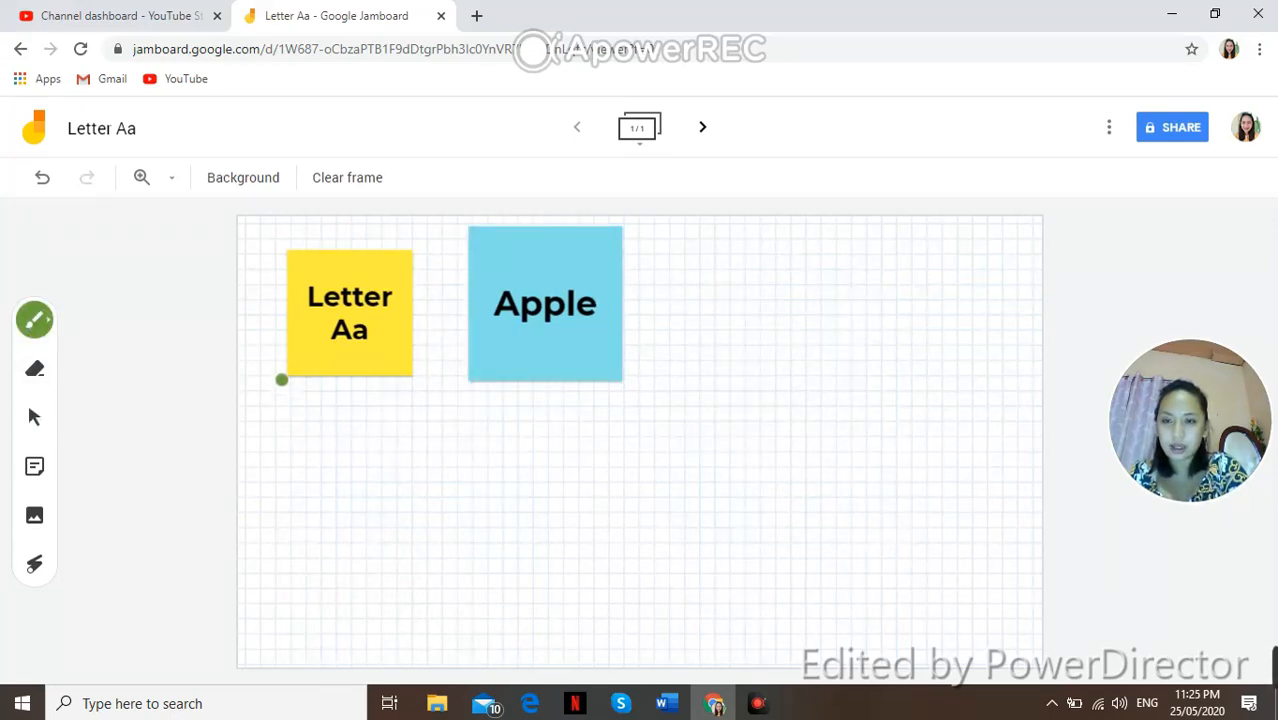
{"action": "mouse_move", "coordinate": [307, 367]}
{"action": "left_mouse_down"}
{"action": "mouse_move", "coordinate": [388, 371]}
{"action": "mouse_move", "coordinate": [354, 237]}
{"action": "mouse_move", "coordinate": [297, 371]}
{"action": "mouse_move", "coordinate": [402, 389]}
{"action": "mouse_move", "coordinate": [385, 380]}
{"action": "left_mouse_up"}
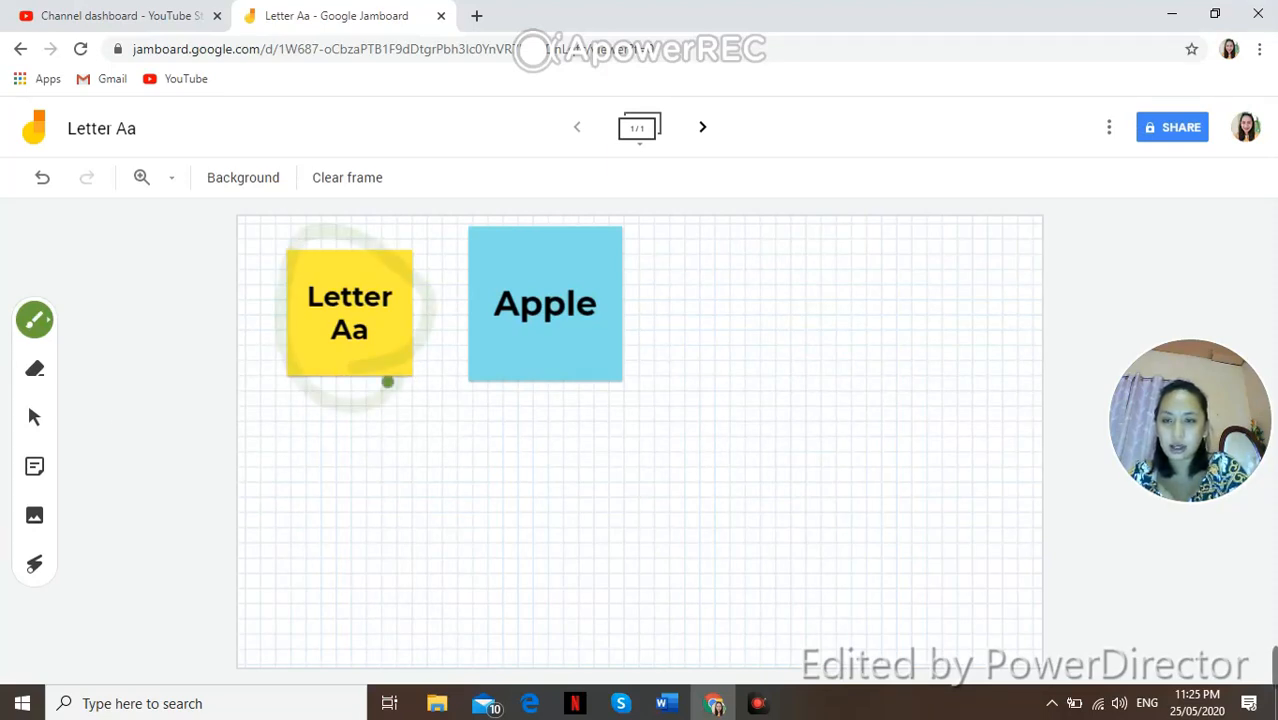
{"action": "left_click", "coordinate": [44, 328]}
{"action": "left_click", "coordinate": [89, 322]}
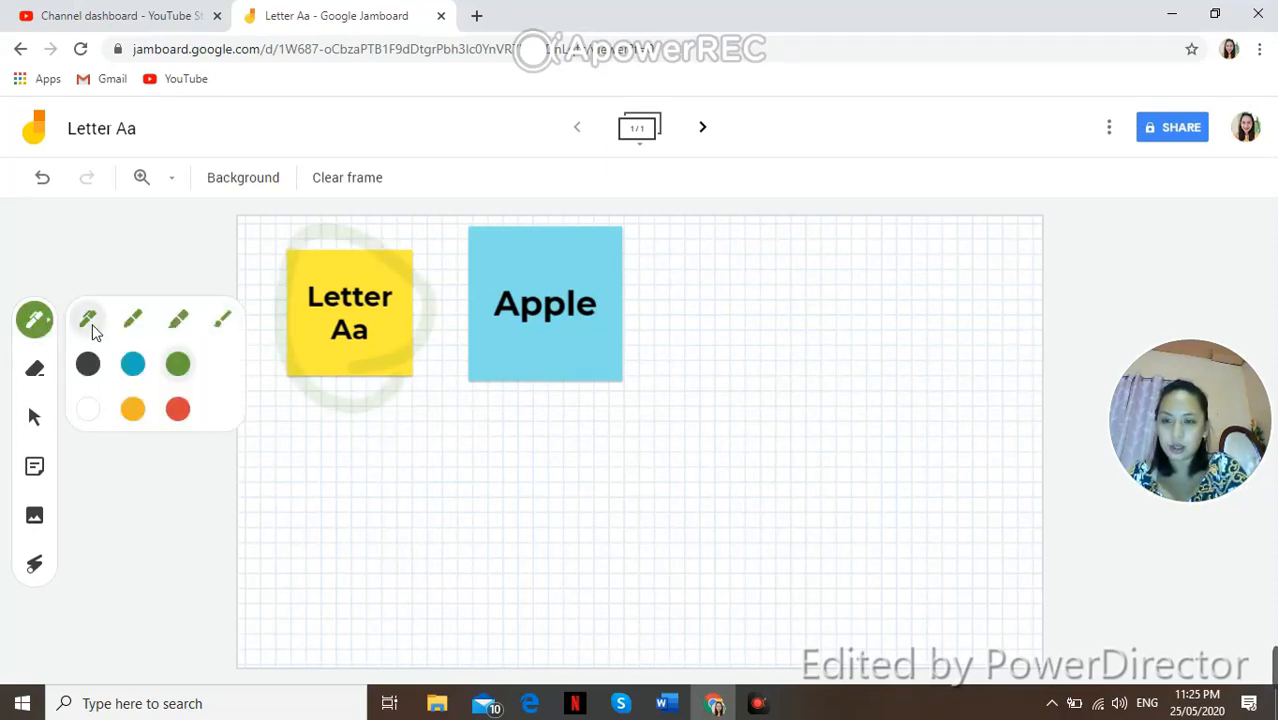
{"action": "left_click_drag", "start_coordinate": [494, 328], "coordinate": [615, 323]}
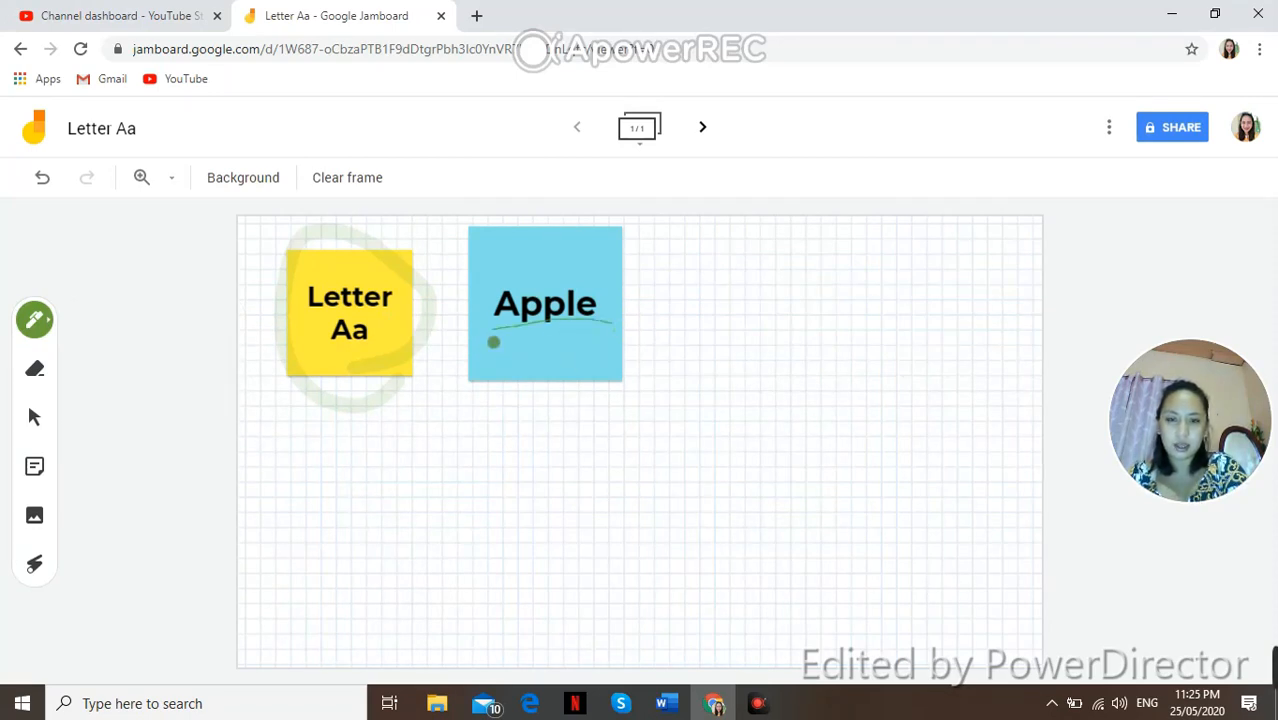
{"action": "mouse_move", "coordinate": [493, 342]}
{"action": "left_mouse_down"}
{"action": "mouse_move", "coordinate": [645, 302]}
{"action": "mouse_move", "coordinate": [485, 320]}
{"action": "mouse_move", "coordinate": [545, 345]}
{"action": "mouse_move", "coordinate": [532, 348]}
{"action": "mouse_move", "coordinate": [621, 337]}
{"action": "left_mouse_up"}
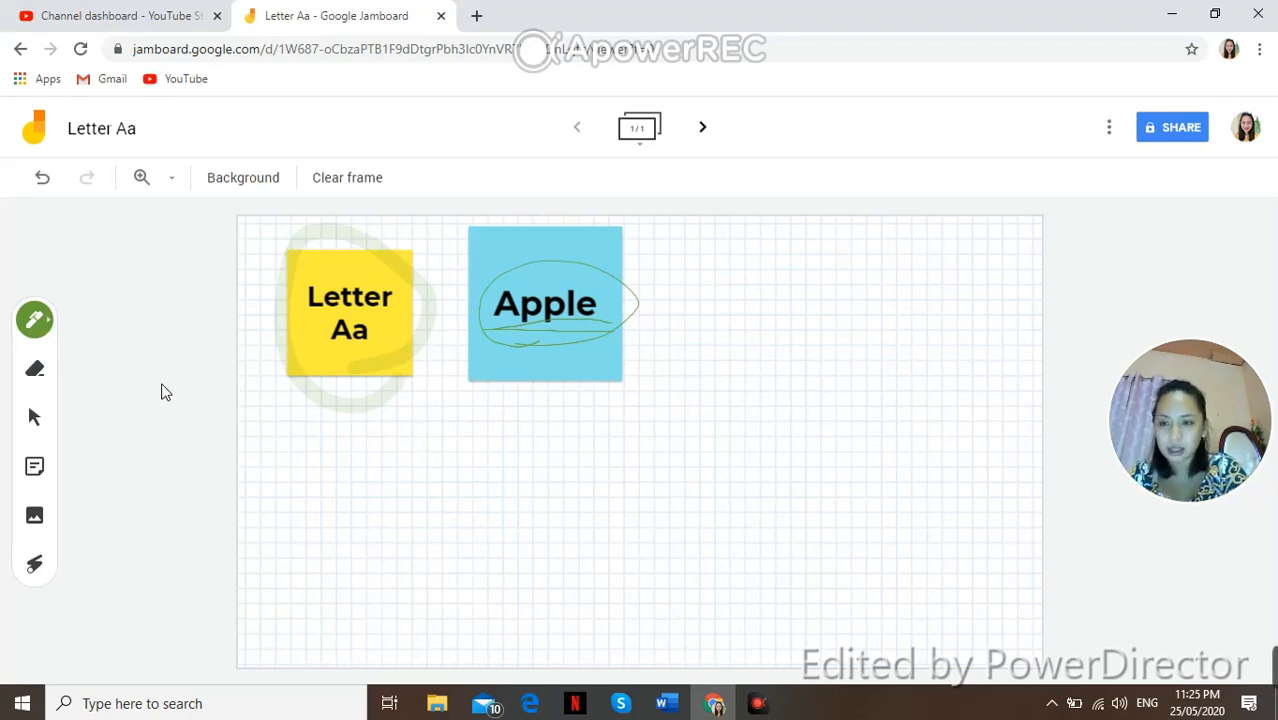
Step: Start adding an image to the frame and search Google Image Search for "letter Aa worksheet"
{"action": "left_click", "coordinate": [42, 518]}
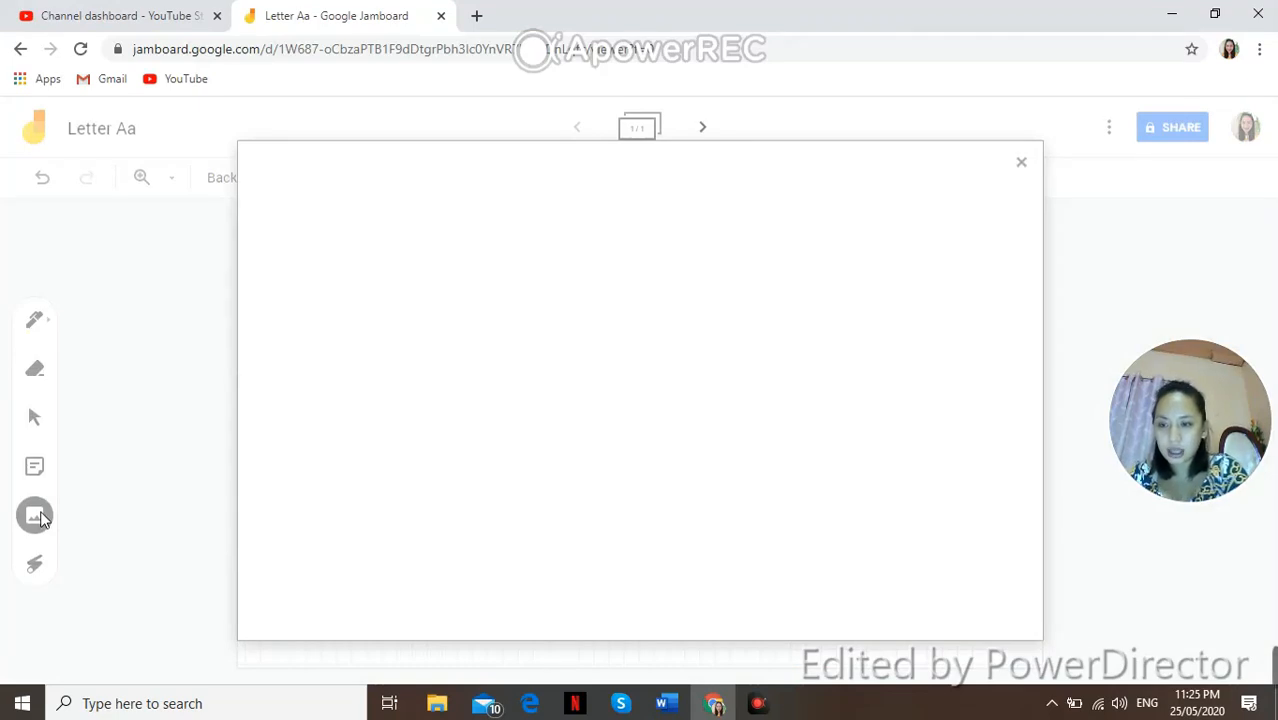
{"action": "left_click", "coordinate": [1025, 169]}
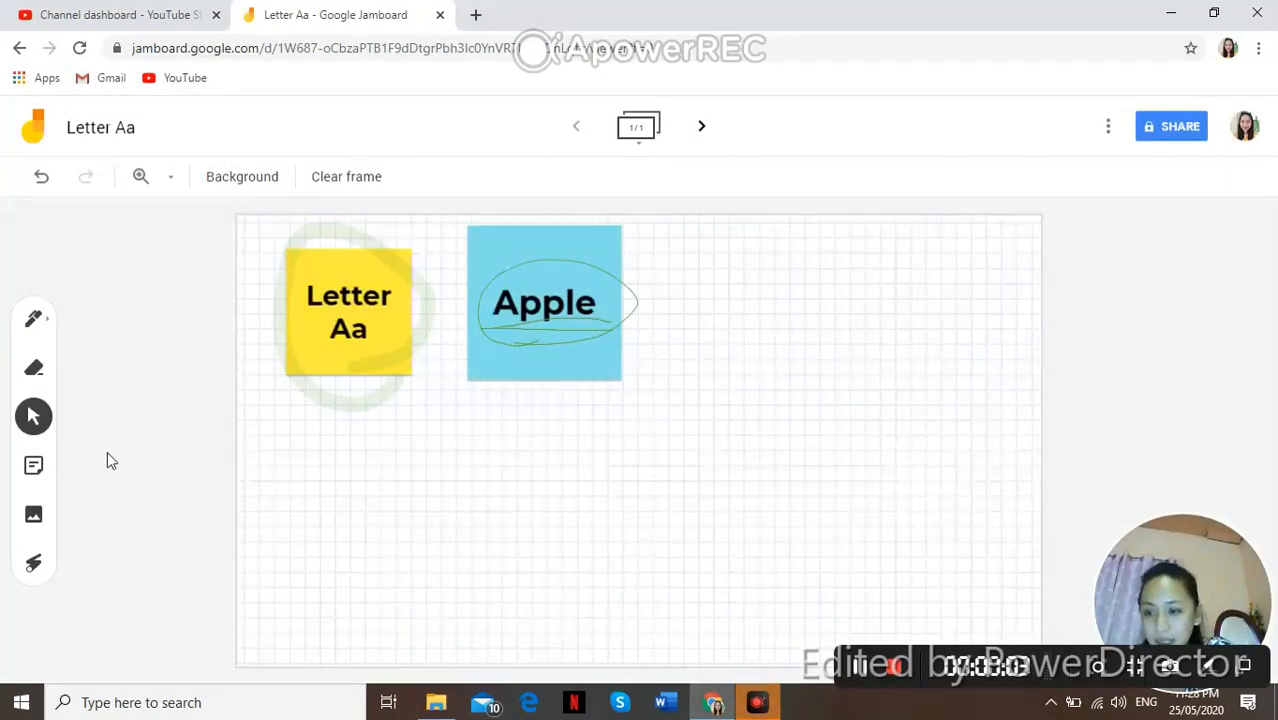
{"action": "left_click", "coordinate": [36, 516]}
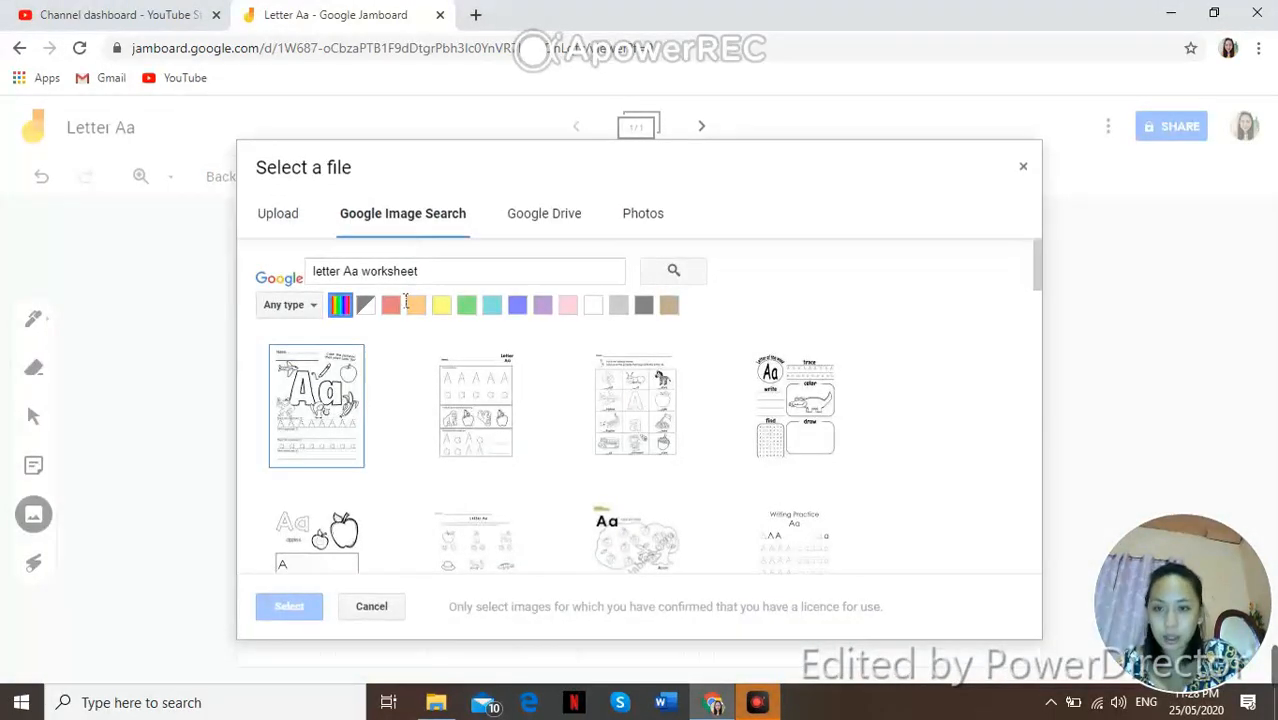
{"action": "left_click", "coordinate": [292, 220]}
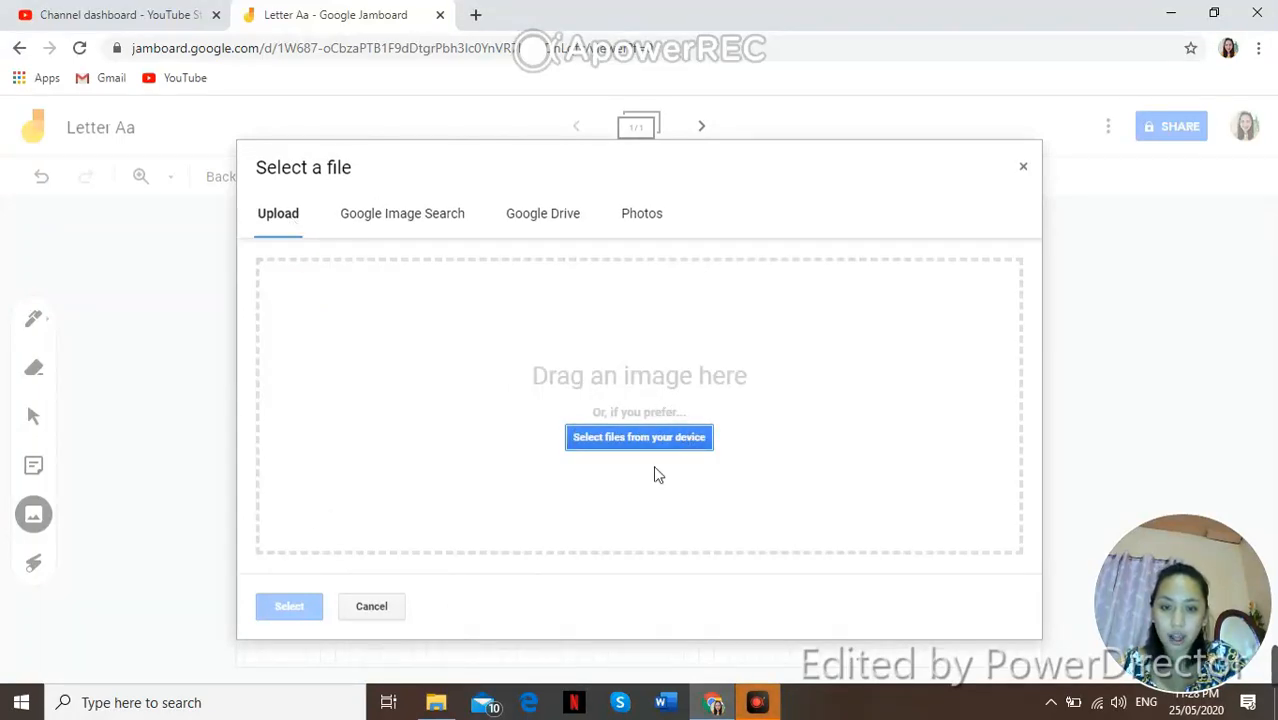
{"action": "left_click", "coordinate": [446, 215]}
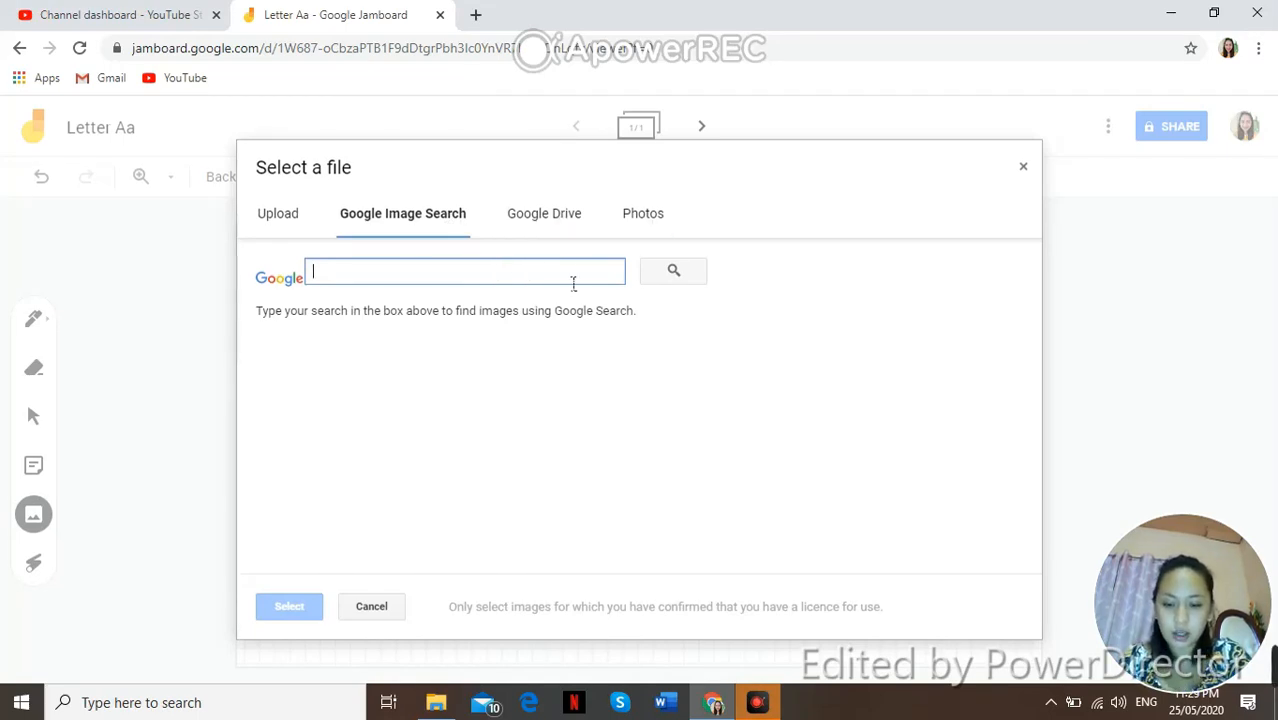
{"action": "type", "text": "letter A"}
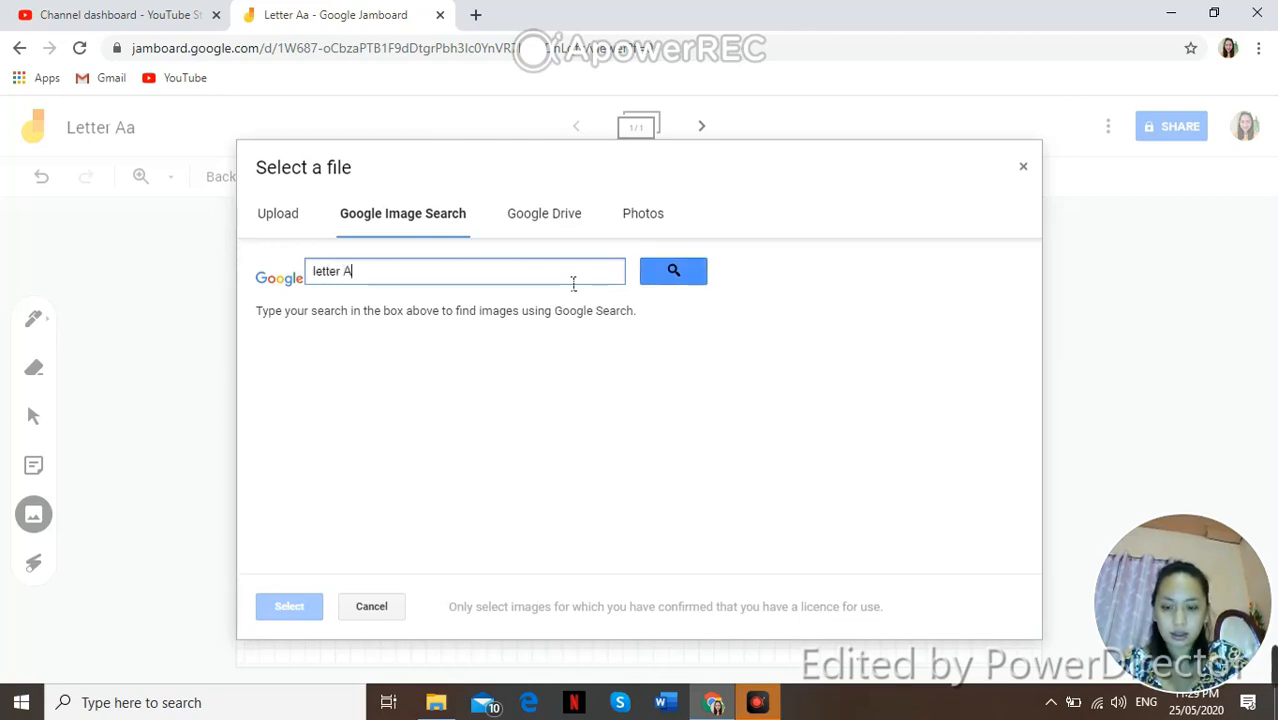
{"action": "type", "text": "a worksheet"}
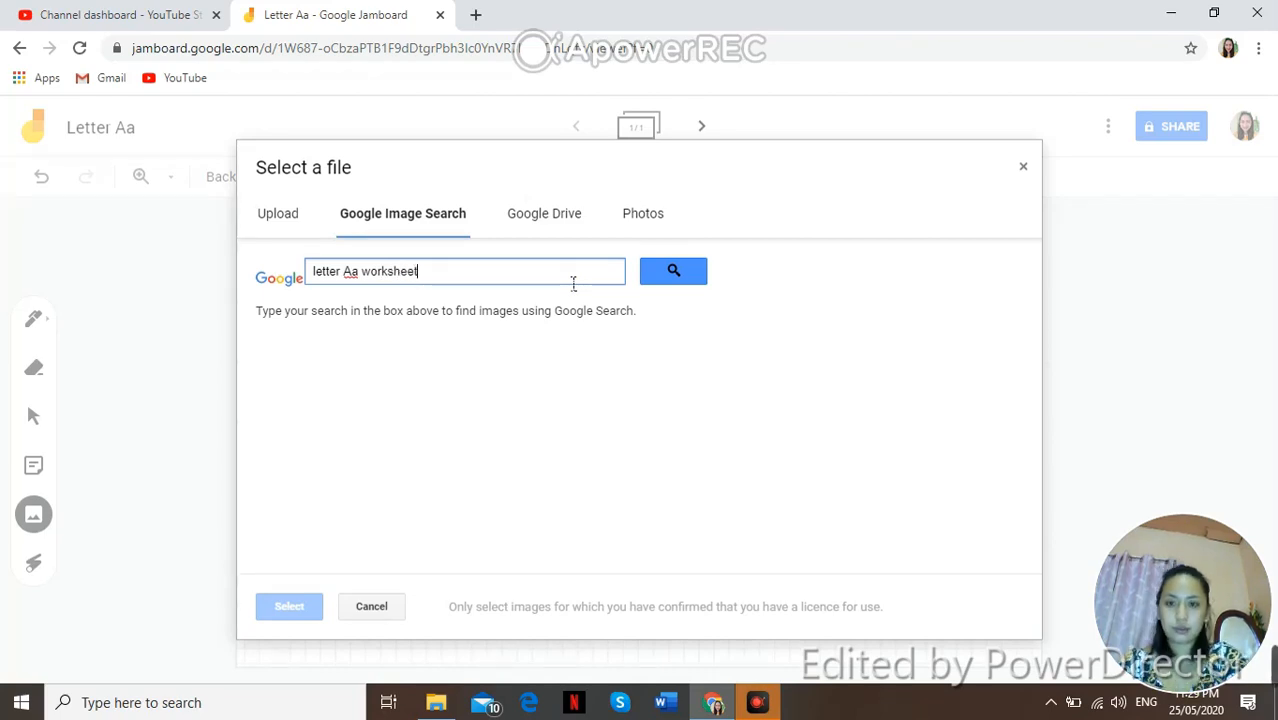
{"action": "left_click", "coordinate": [673, 272]}
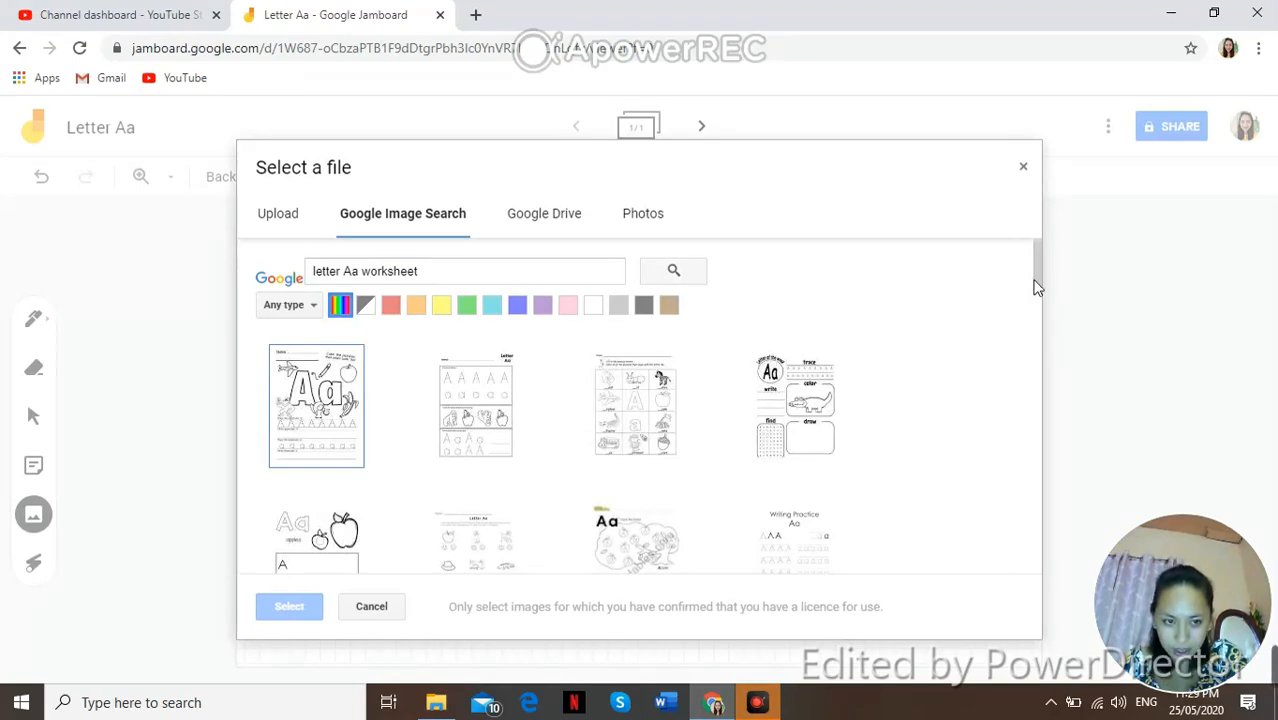
Step: Insert the "Beginning Sound Cards to Hide around Room" picture beside the "Apple" note and select it on the frame
{"action": "mouse_move", "coordinate": [1038, 274]}
{"action": "left_mouse_down"}
{"action": "mouse_move", "coordinate": [1055, 542]}
{"action": "mouse_move", "coordinate": [1045, 258]}
{"action": "left_mouse_up"}
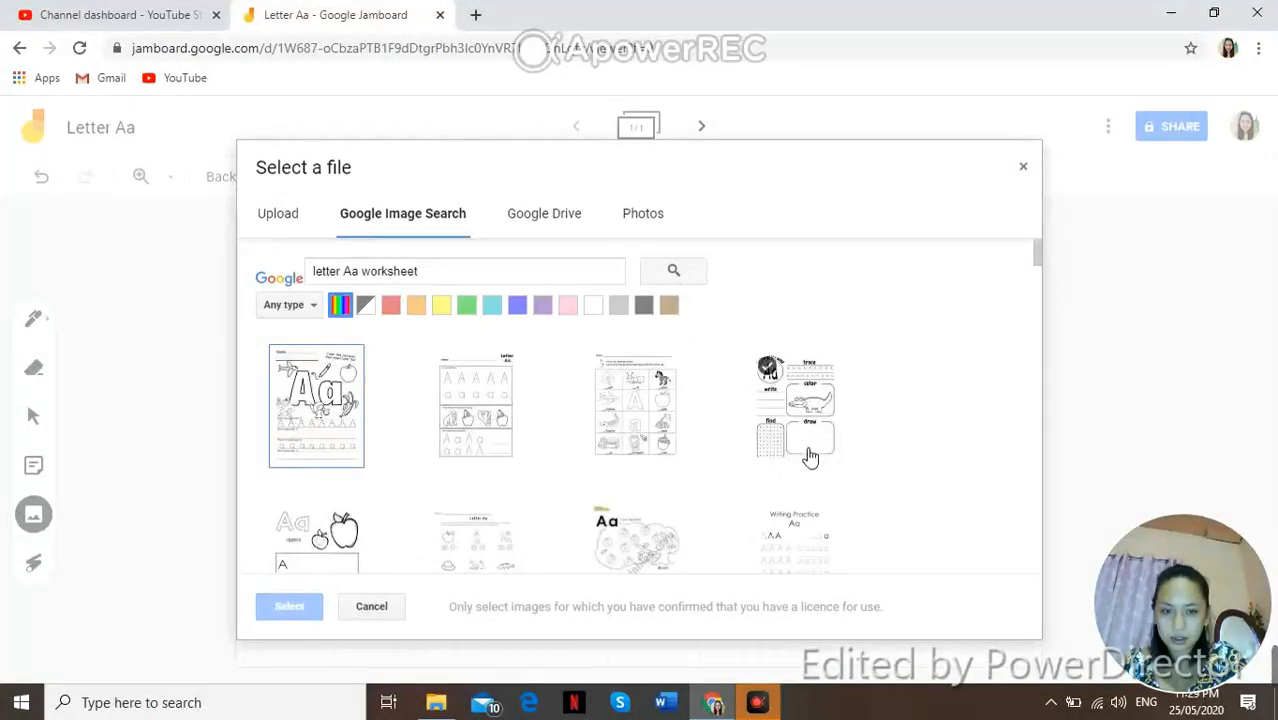
{"action": "left_click", "coordinate": [658, 441]}
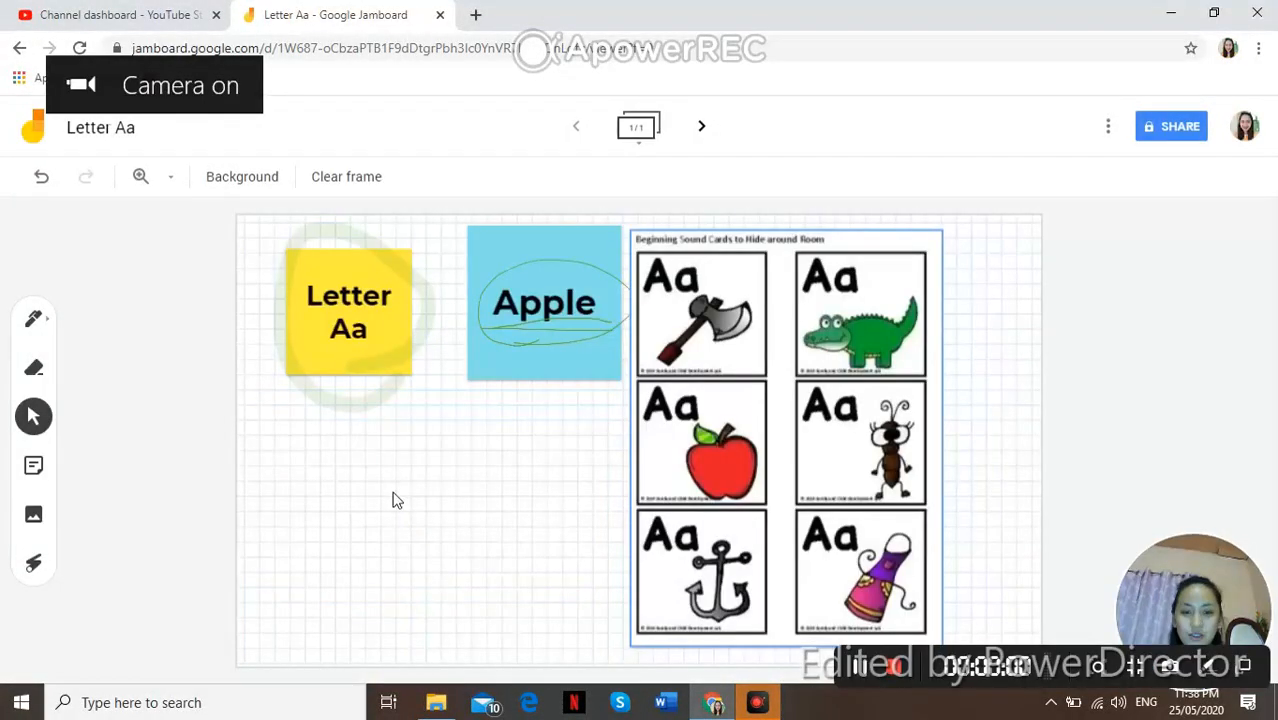
{"action": "left_click", "coordinate": [782, 405]}
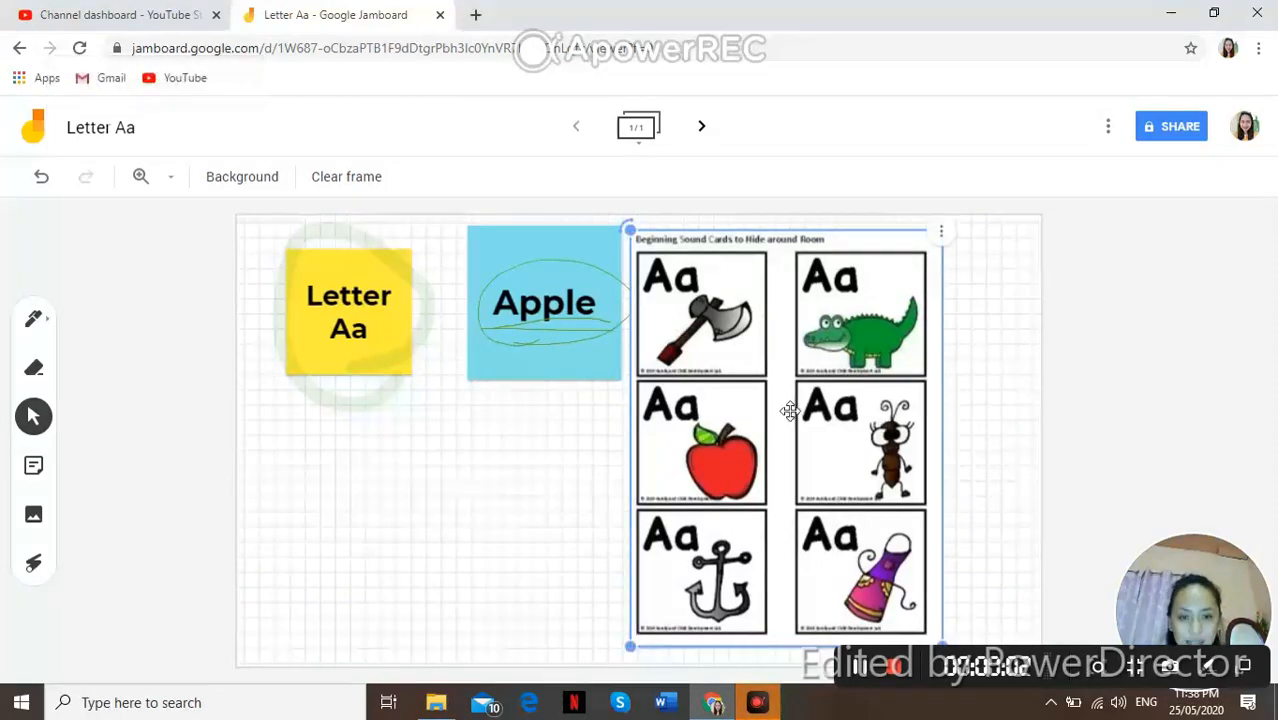